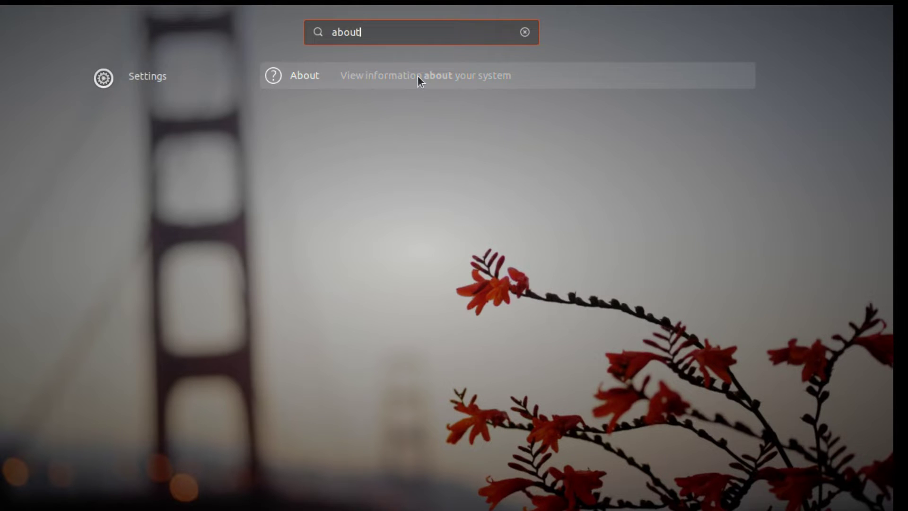
Open the system's About details, check the Graphics entry, and close the window
{"action": "left_click", "coordinate": [418, 75]}
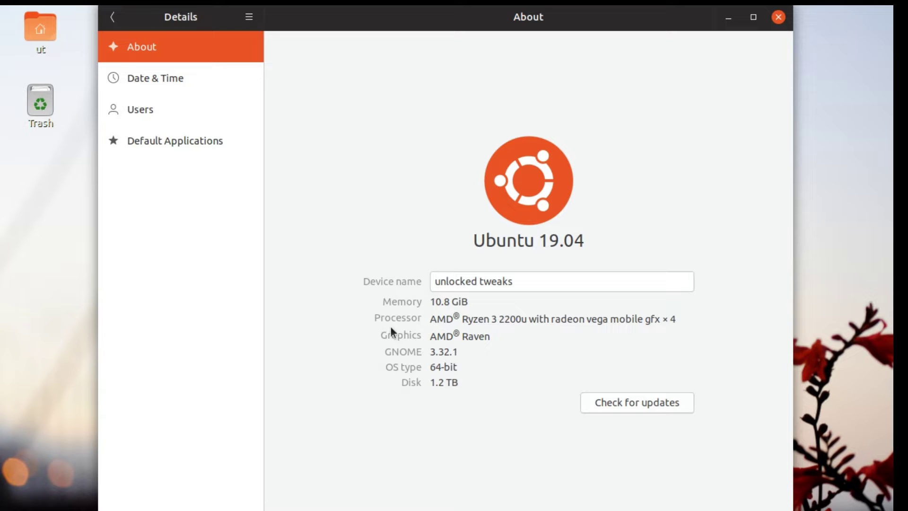
{"action": "left_click_drag", "start_coordinate": [494, 335], "coordinate": [403, 338]}
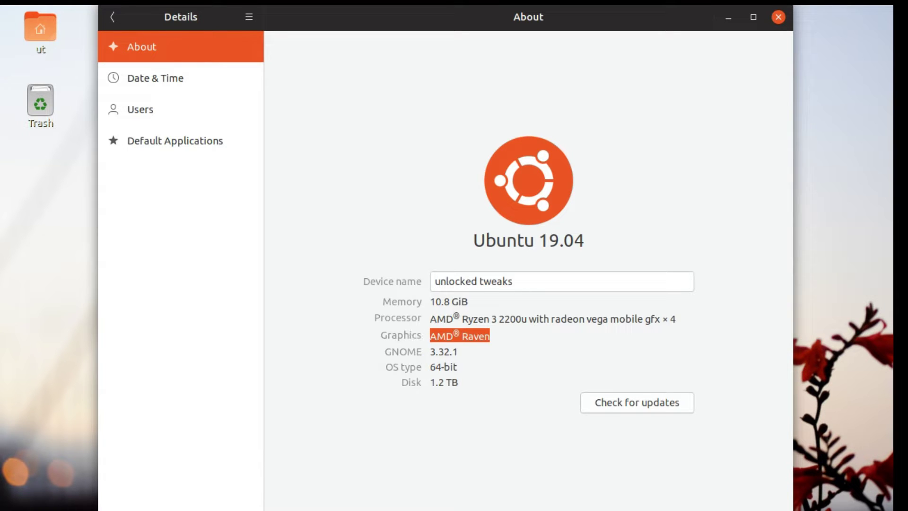
{"action": "left_click", "coordinate": [778, 18]}
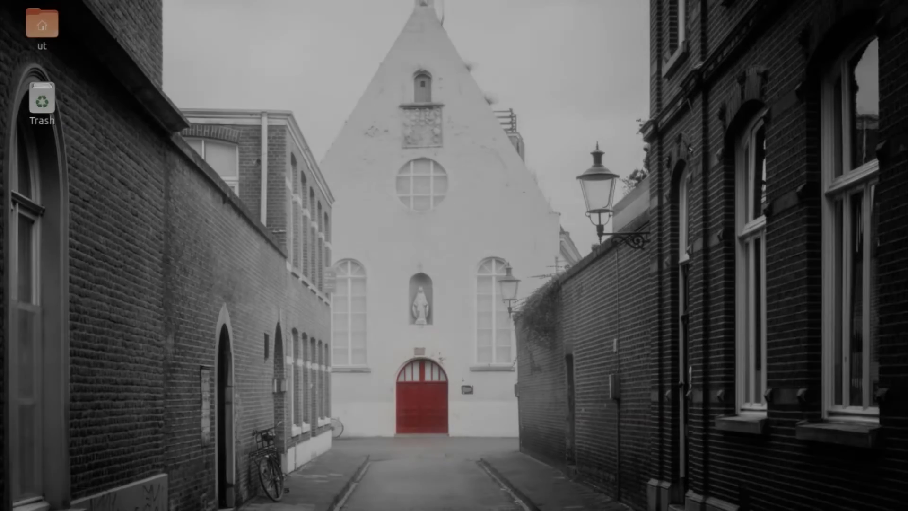
Open a root terminal with sudo su and refresh the package lists with sudo apt-get update
{"action": "left_click", "coordinate": [19, 487]}
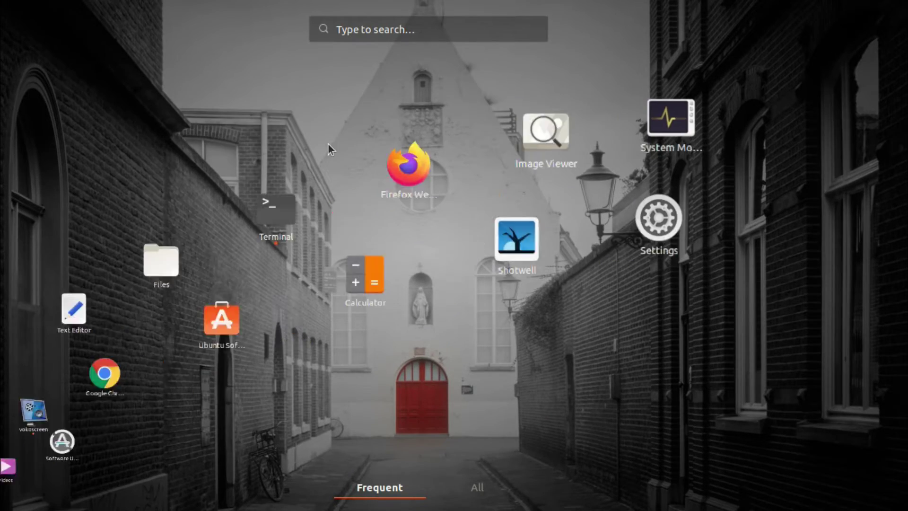
{"action": "left_click", "coordinate": [385, 121]}
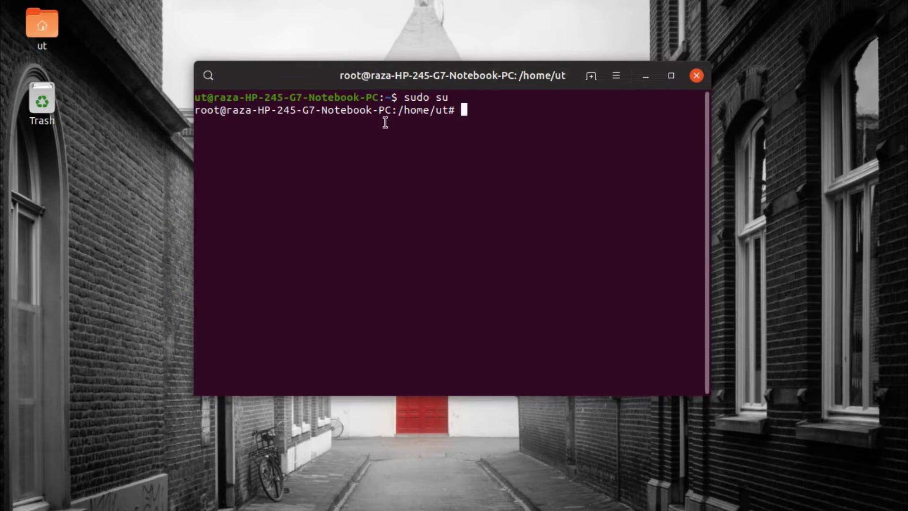
{"action": "type", "text": "sudo apt"}
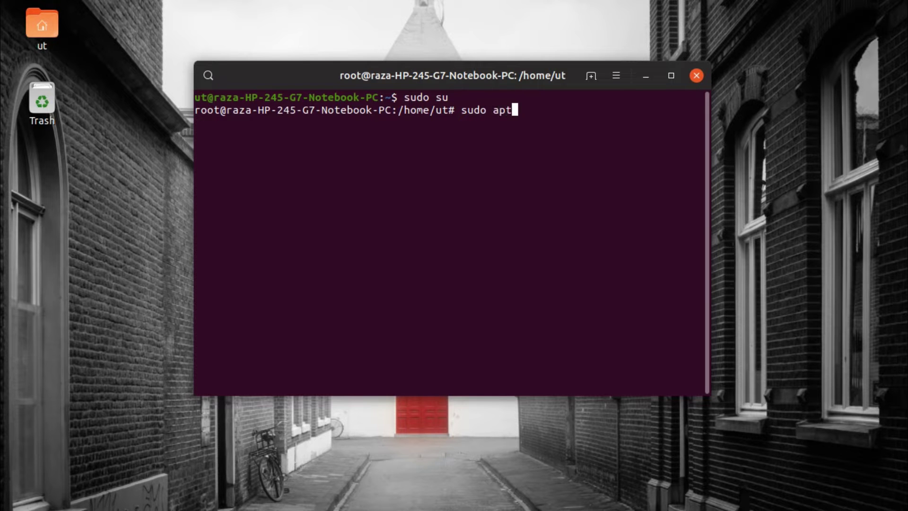
{"action": "type", "text": "-get update"}
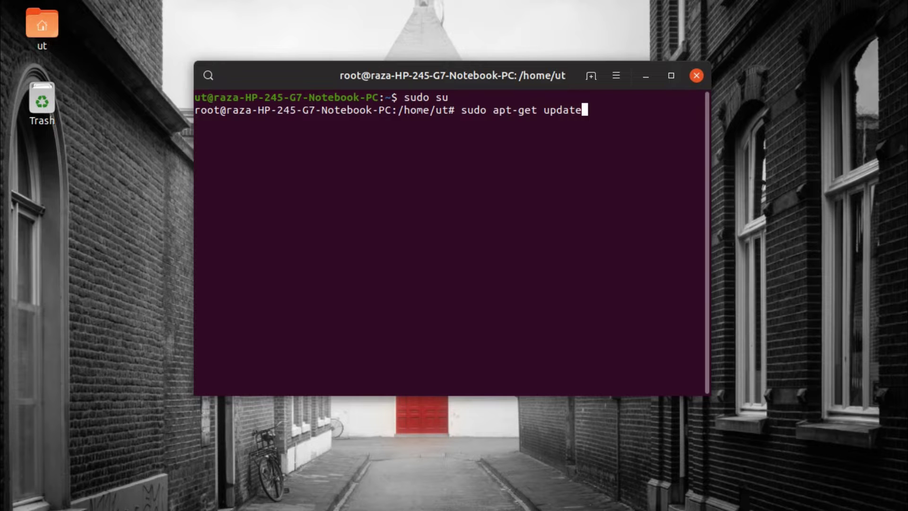
{"action": "key", "text": "Return"}
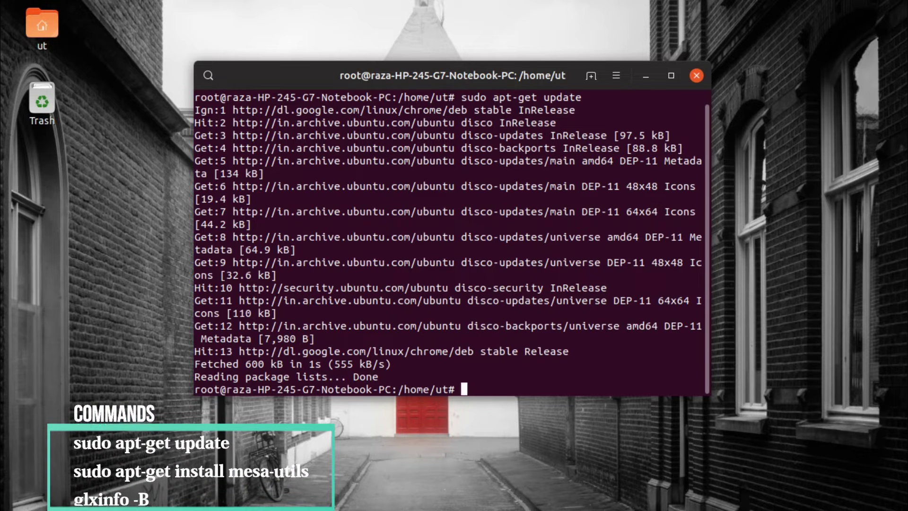
Try to list the graphics card details with the command glxinfo -B
{"action": "type", "text": "glxinfo -"}
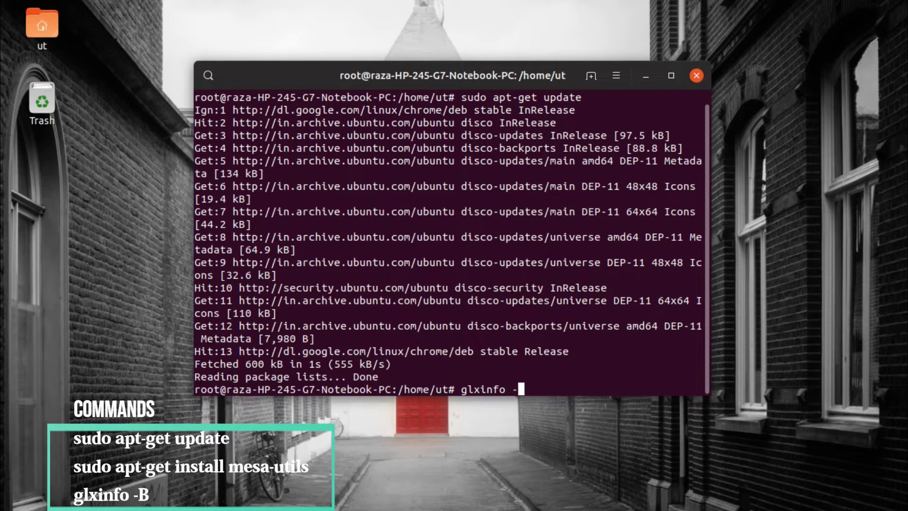
{"action": "type", "text": "B"}
{"action": "key", "text": "Return"}
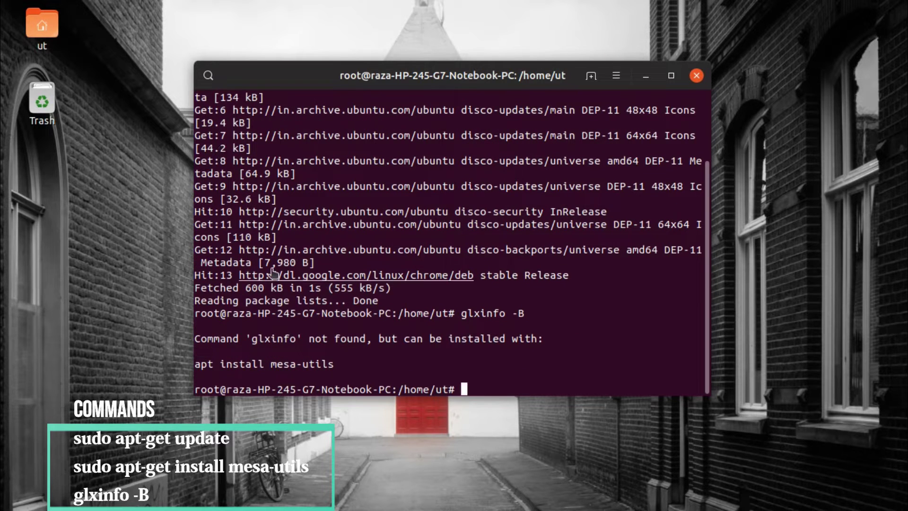
Copy the suggested command apt install mesa-utils from the terminal output and run it at the prompt
{"action": "left_click_drag", "start_coordinate": [336, 365], "coordinate": [195, 362]}
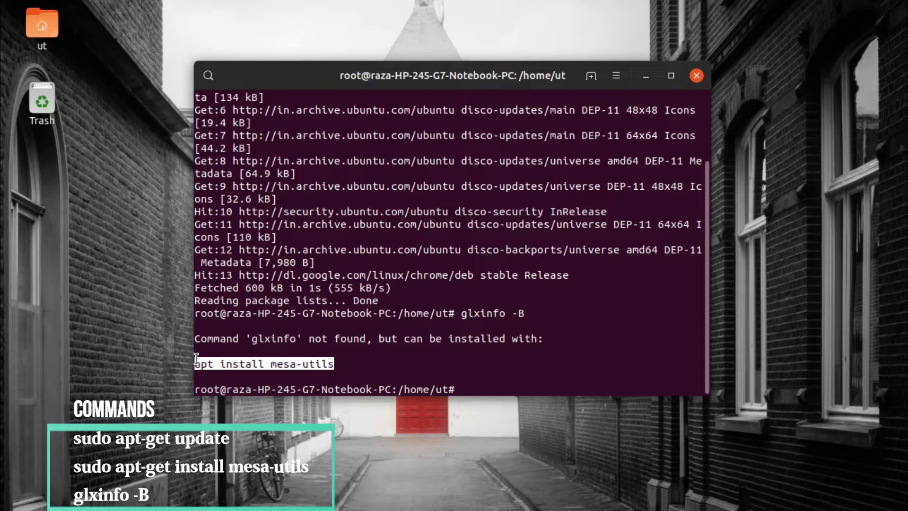
{"action": "right_click", "coordinate": [208, 363]}
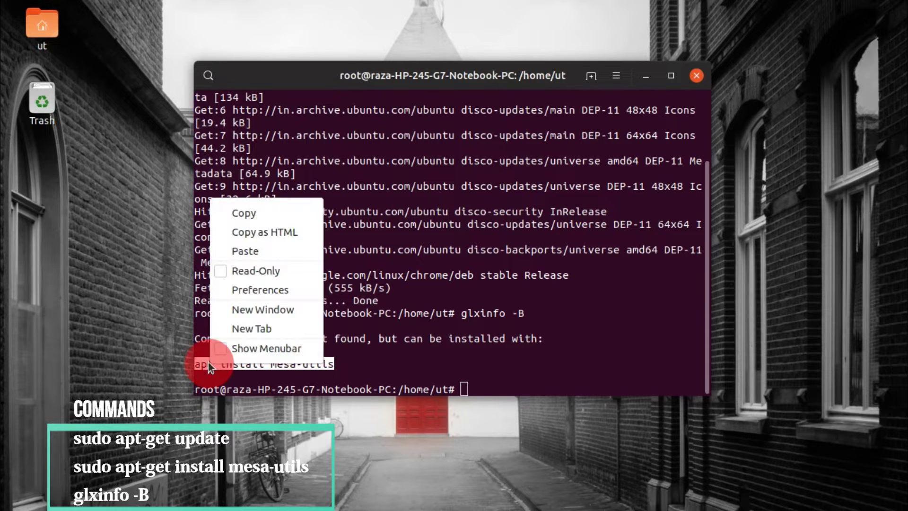
{"action": "left_click", "coordinate": [279, 216]}
{"action": "right_click", "coordinate": [538, 367]}
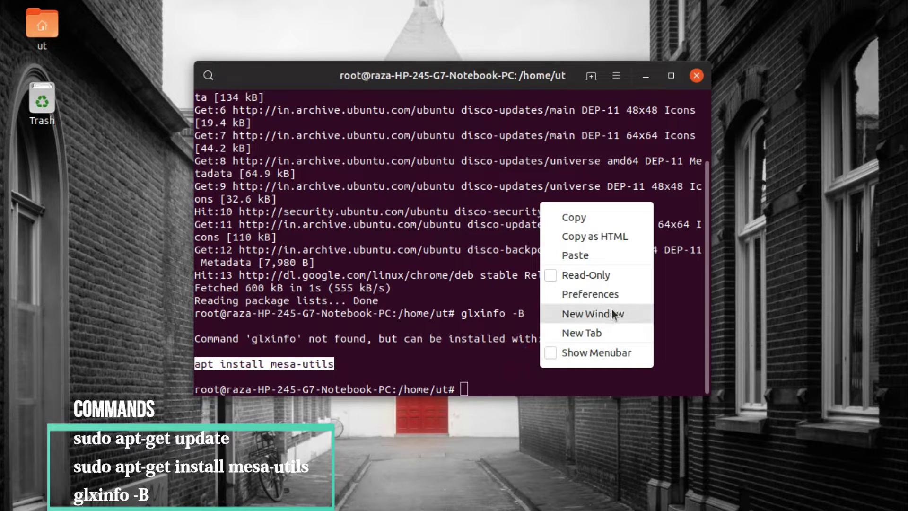
{"action": "left_click", "coordinate": [579, 255]}
{"action": "key", "text": "Return"}
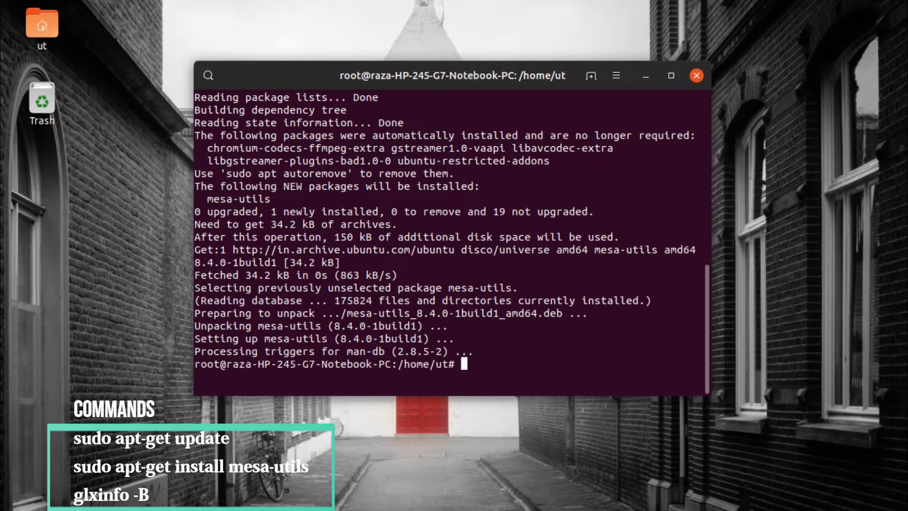
Rerun glxinfo -B from the command history, examine the dedicated video memory line, and close the terminal
{"action": "key", "text": "Up"}
{"action": "key", "text": "Up"}
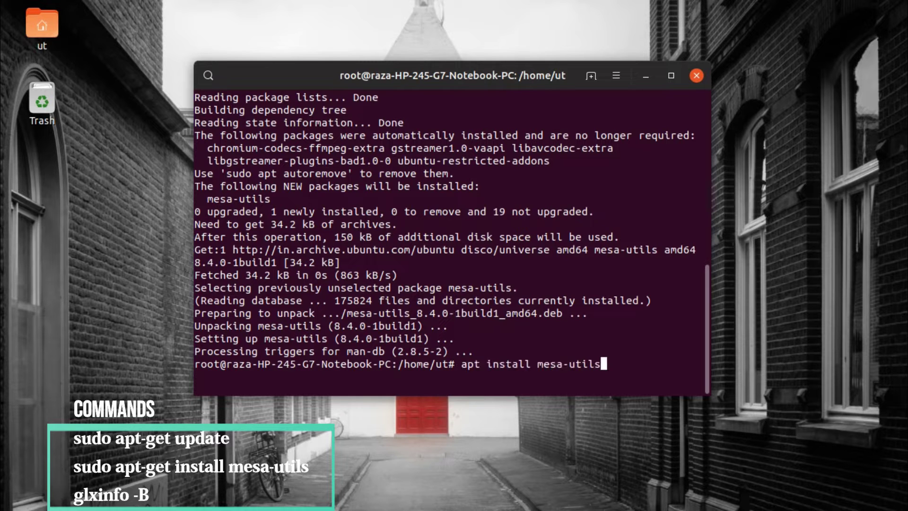
{"action": "key", "text": "Return"}
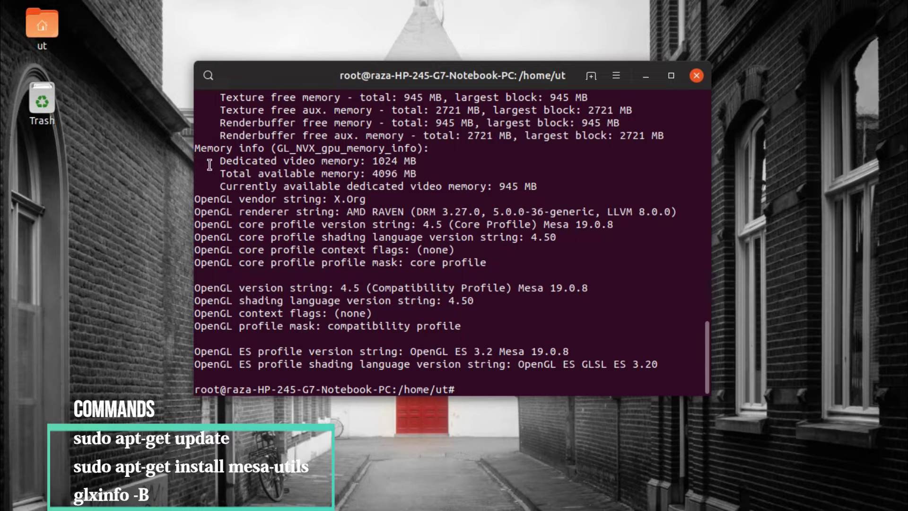
{"action": "left_click_drag", "start_coordinate": [221, 162], "coordinate": [421, 166]}
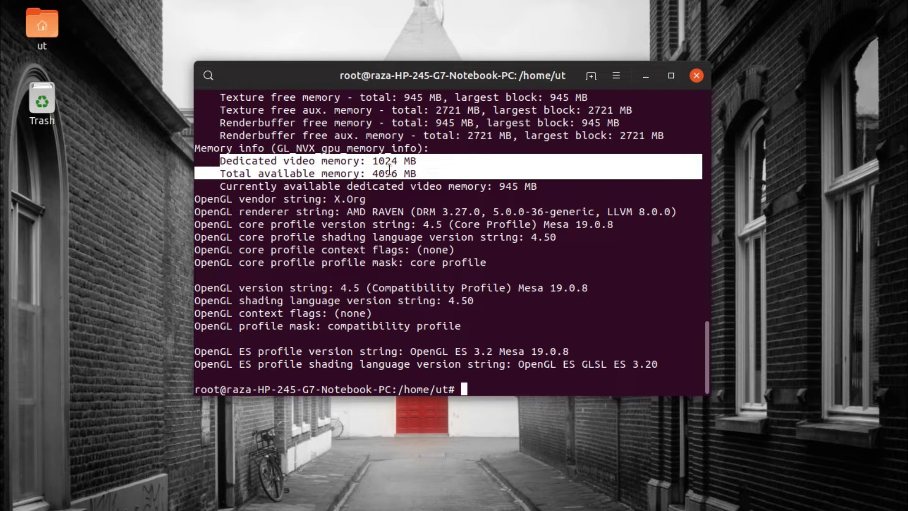
{"action": "left_click", "coordinate": [696, 75]}
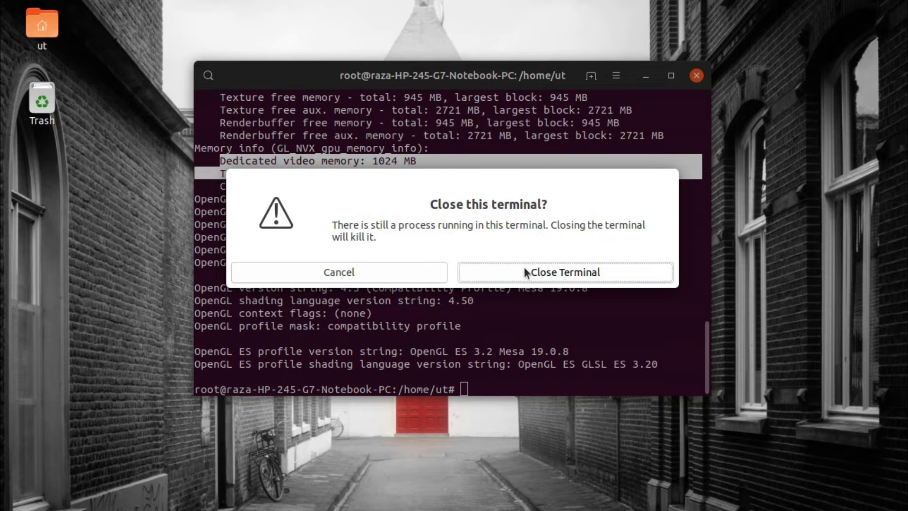
{"action": "left_click", "coordinate": [523, 274]}
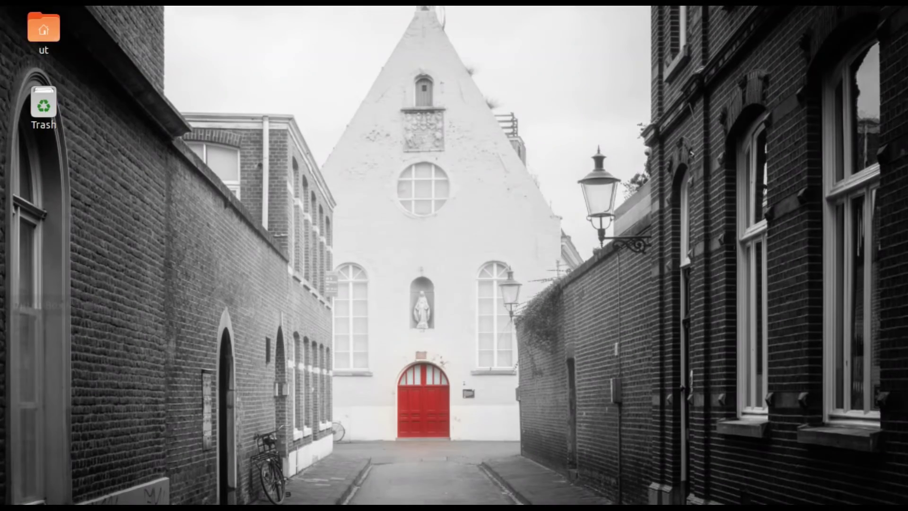
Search the installed applications for "ub" and open Ubuntu Software
{"action": "key", "text": "ctrl+a"}
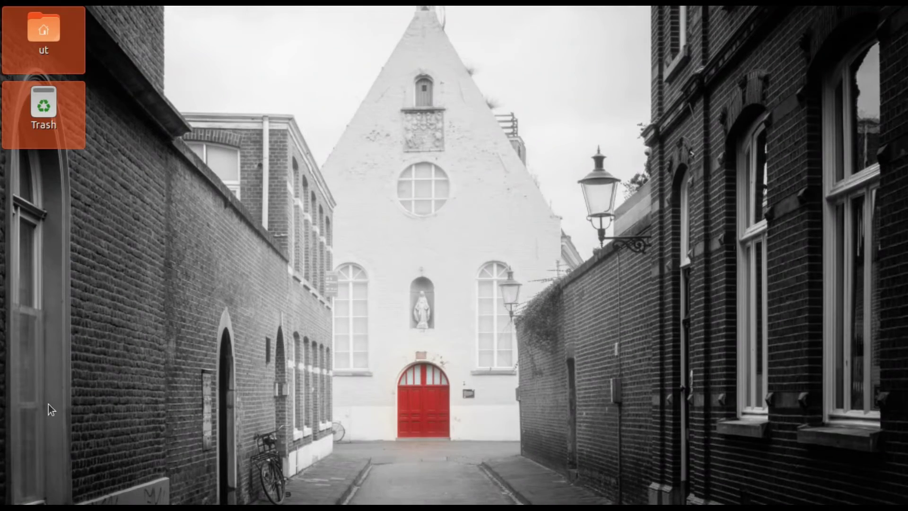
{"action": "left_click", "coordinate": [9, 499]}
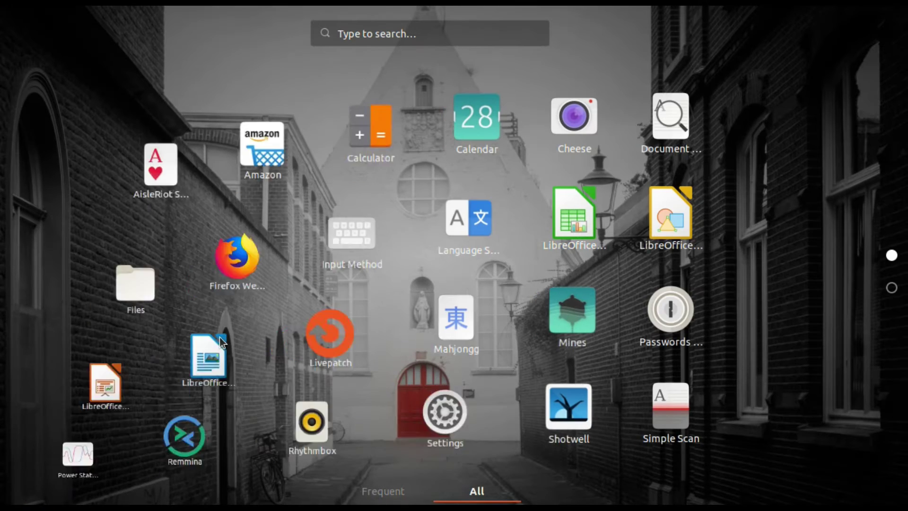
{"action": "type", "text": "ubl"}
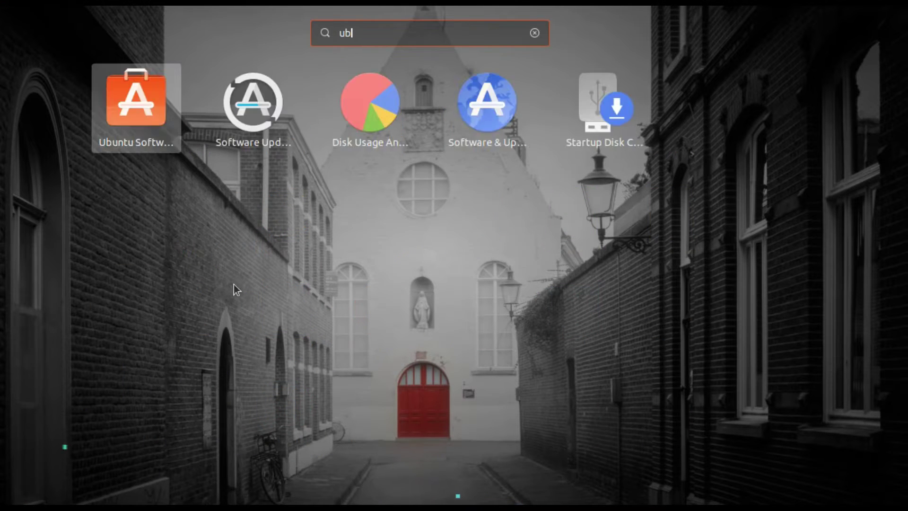
{"action": "left_click", "coordinate": [430, 97]}
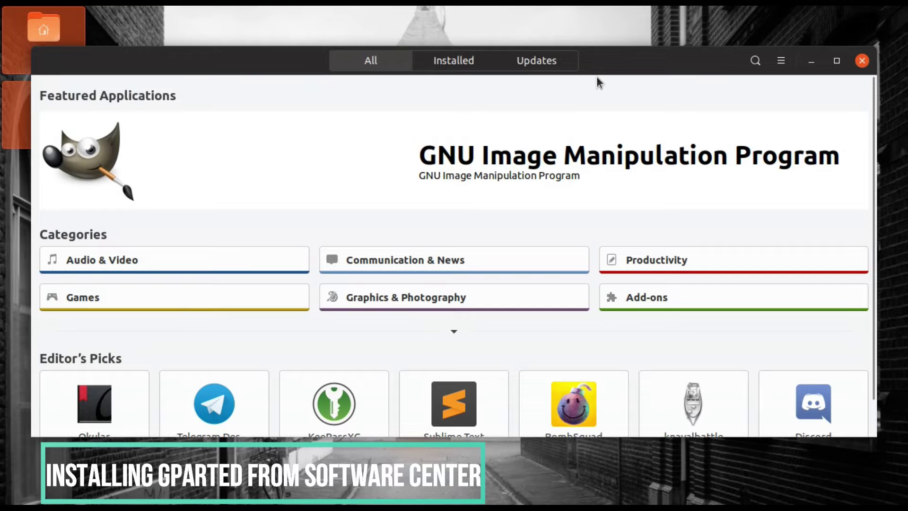
Search the software catalogue for "gpar" and install GParted
{"action": "type", "text": "gpa"}
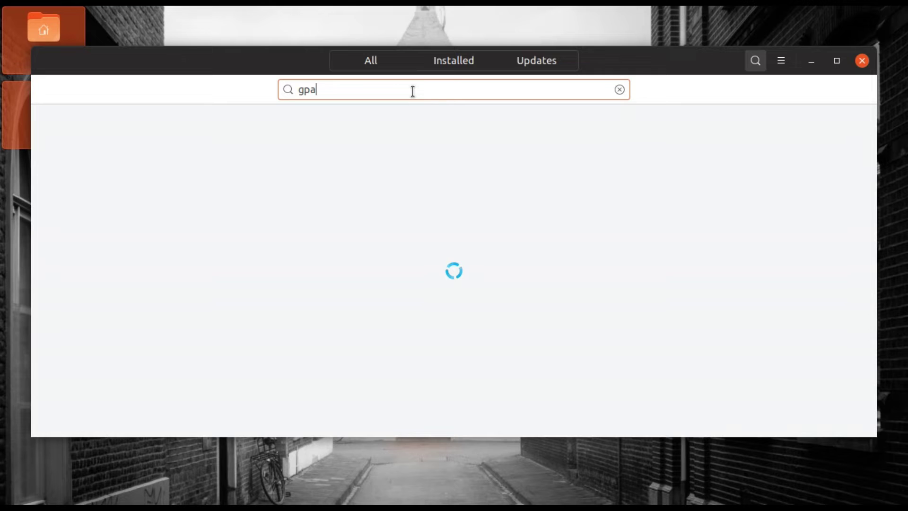
{"action": "type", "text": "r"}
{"action": "left_click", "coordinate": [387, 129]}
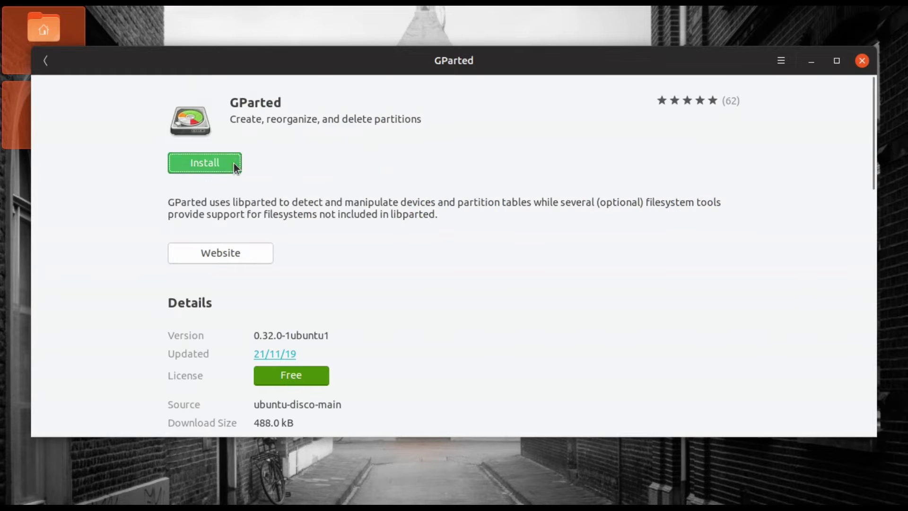
{"action": "left_click", "coordinate": [233, 163]}
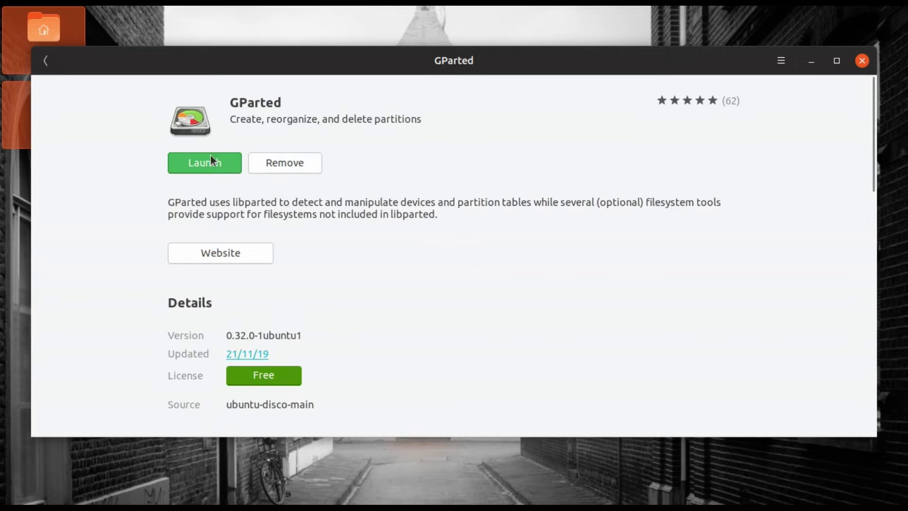
Launch GParted, authenticate with the account password, and maximize its window
{"action": "left_click", "coordinate": [223, 158]}
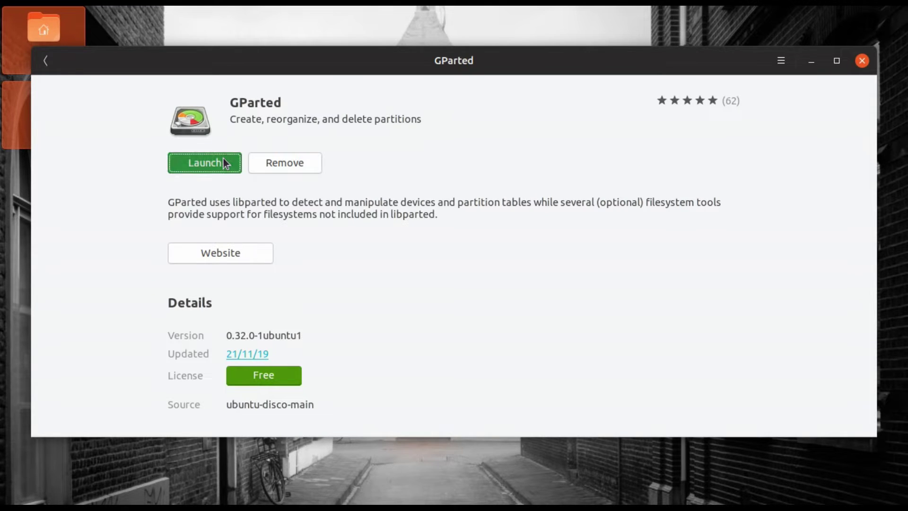
{"action": "type", "text": "*"}
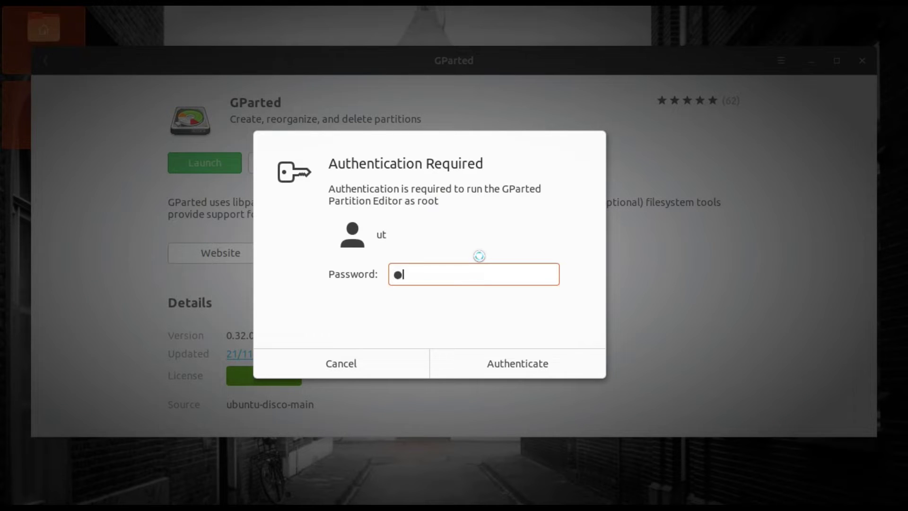
{"action": "key", "text": "Return"}
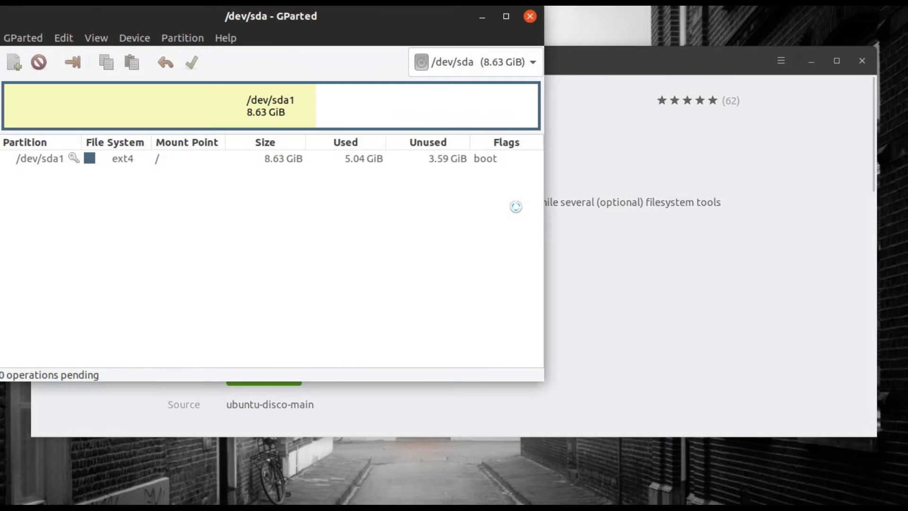
{"action": "double_click", "coordinate": [506, 16]}
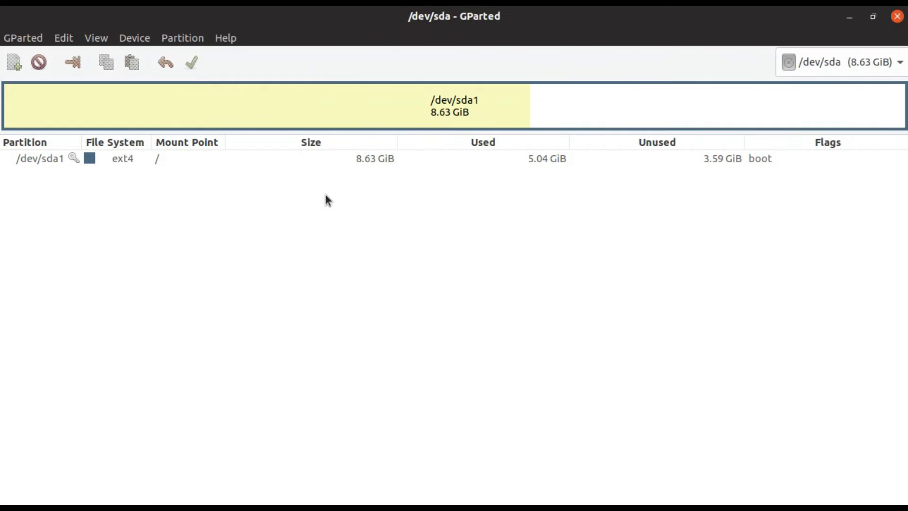
Inspect the Resize/Move settings of the /dev/sda1 partition, cancel without resizing, and close GParted
{"action": "left_click", "coordinate": [365, 156]}
{"action": "right_click", "coordinate": [365, 156]}
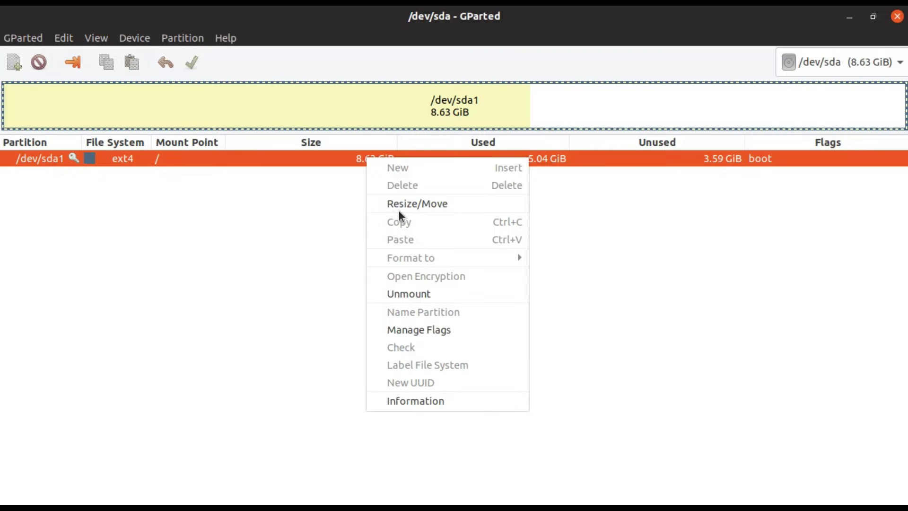
{"action": "left_click", "coordinate": [410, 204]}
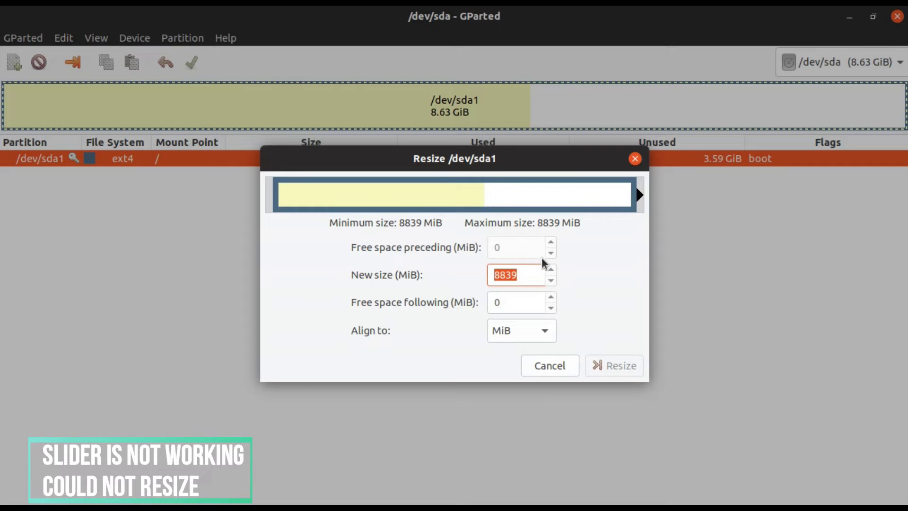
{"action": "left_click", "coordinate": [541, 368]}
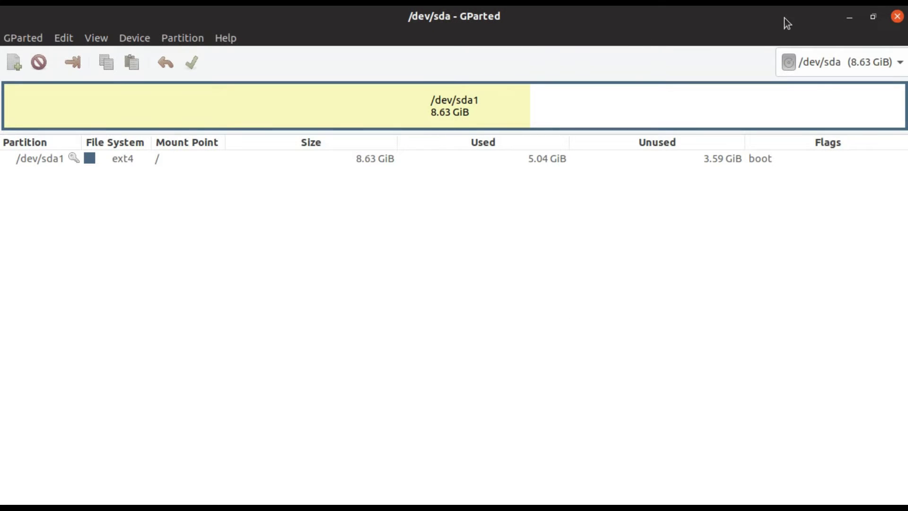
{"action": "left_click", "coordinate": [873, 19]}
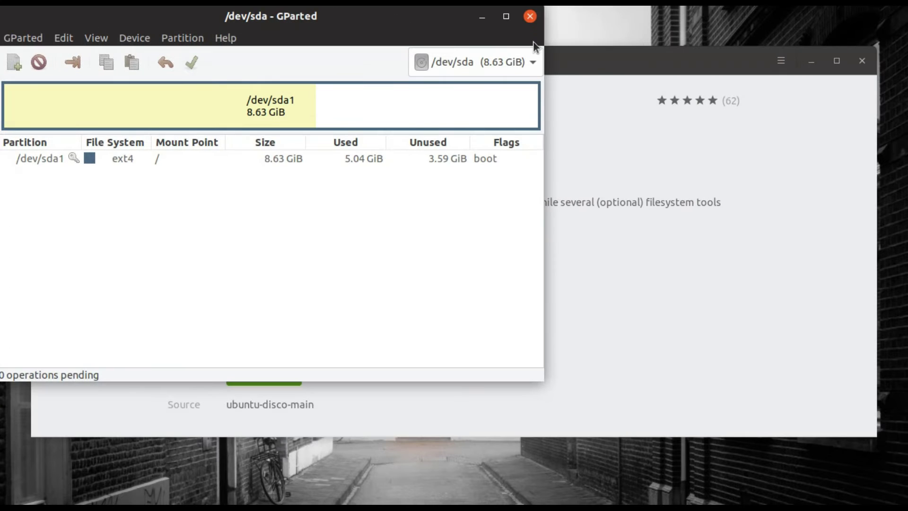
{"action": "left_click", "coordinate": [530, 17]}
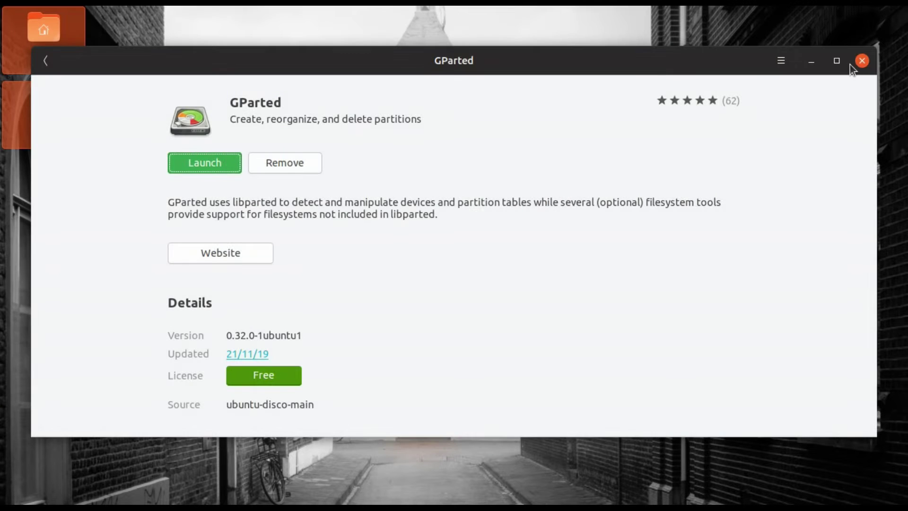
Close the Ubuntu Software window, switch to Google Chrome and maximize its window
{"action": "left_click", "coordinate": [857, 64]}
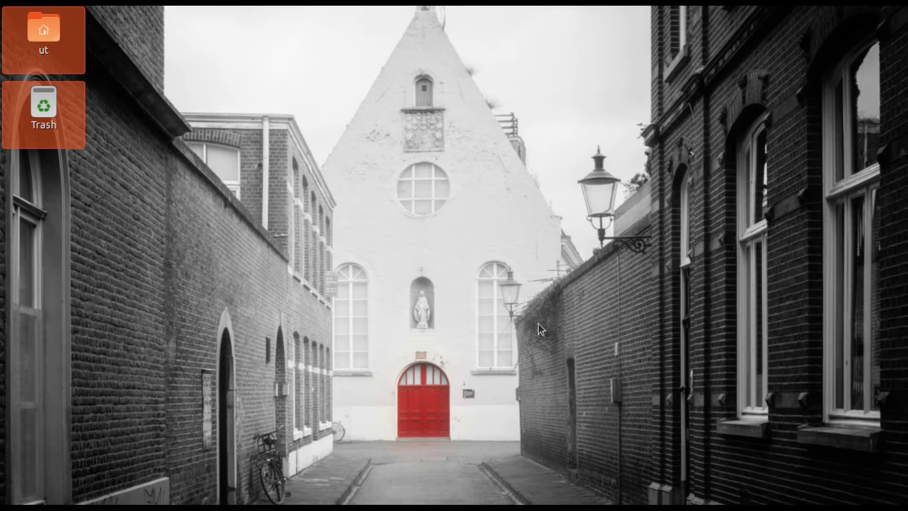
{"action": "key", "text": "Escape"}
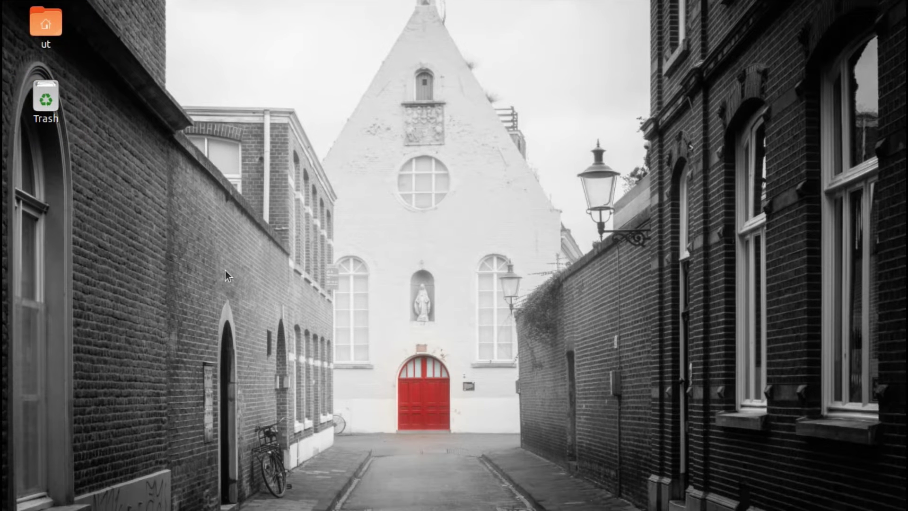
{"action": "left_click", "coordinate": [14, 494]}
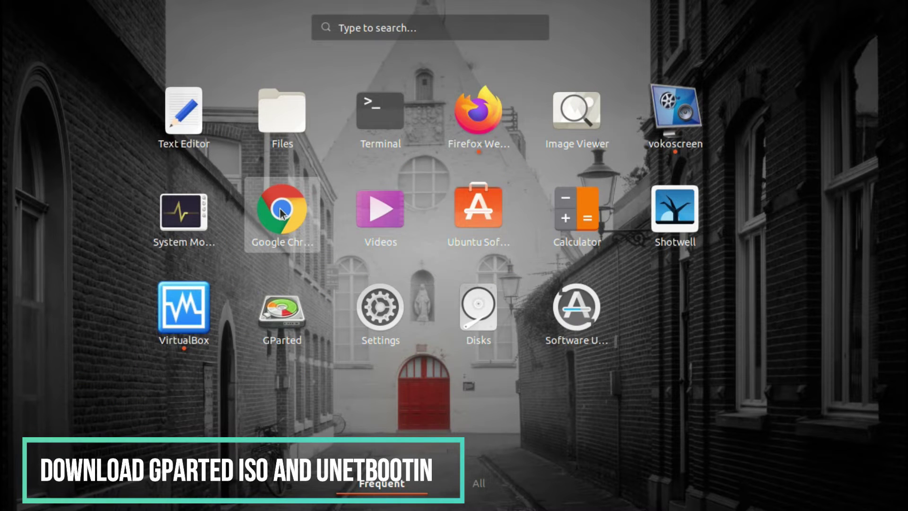
{"action": "left_click", "coordinate": [305, 213]}
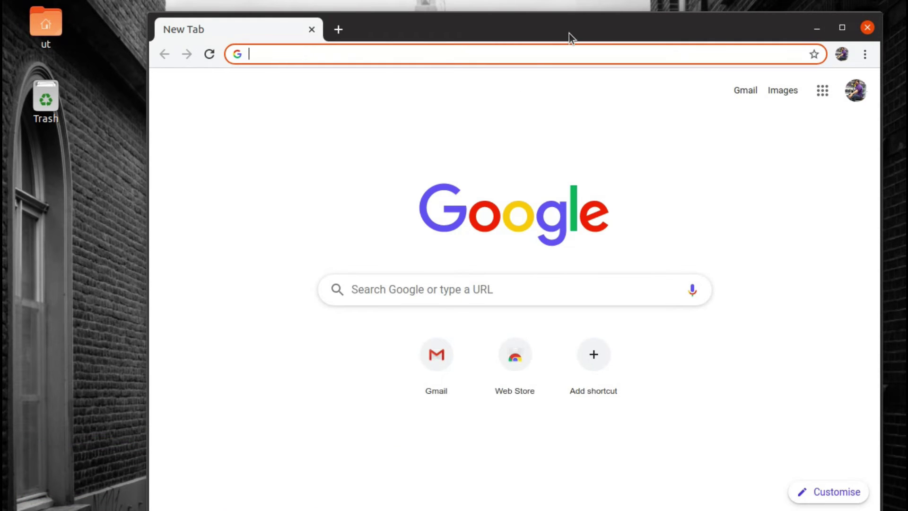
{"action": "left_click", "coordinate": [842, 28]}
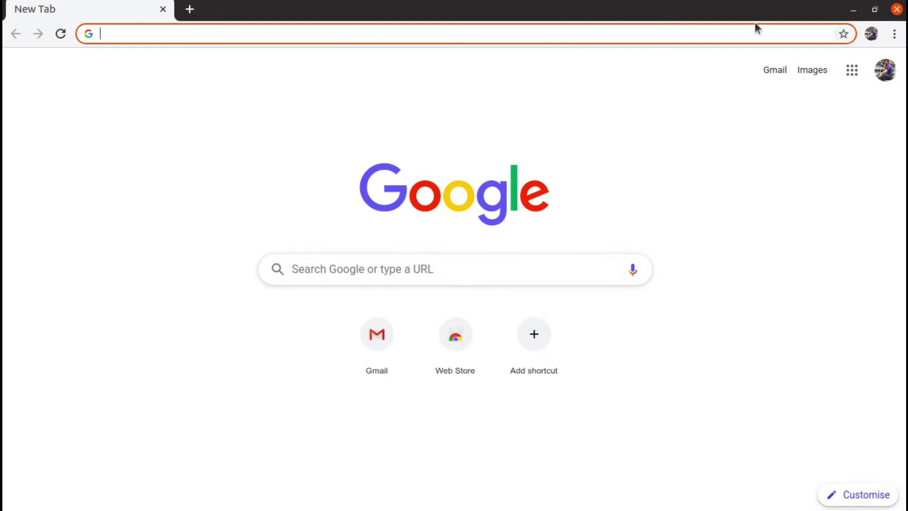
Search Google for "gparted iso live" and open the GParted Live CD/USB/PXE/HD page
{"action": "type", "text": "gparted iso live"}
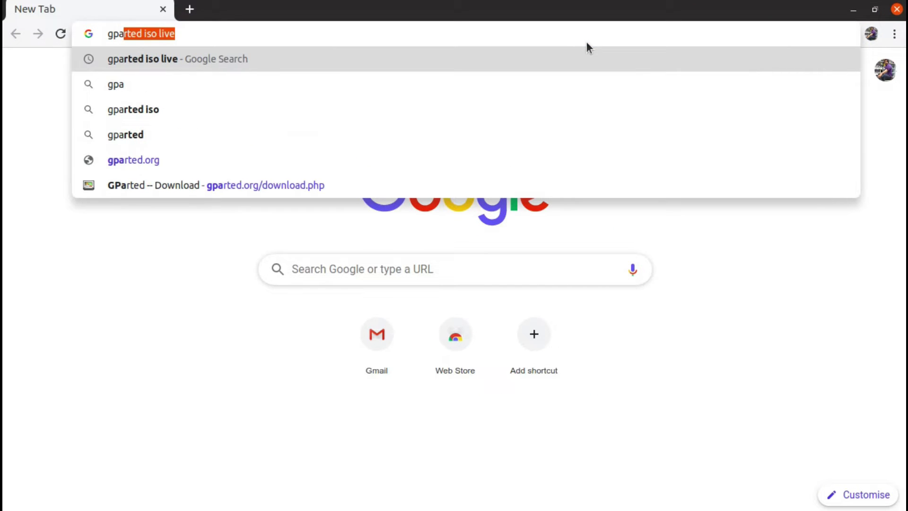
{"action": "key", "text": "Right"}
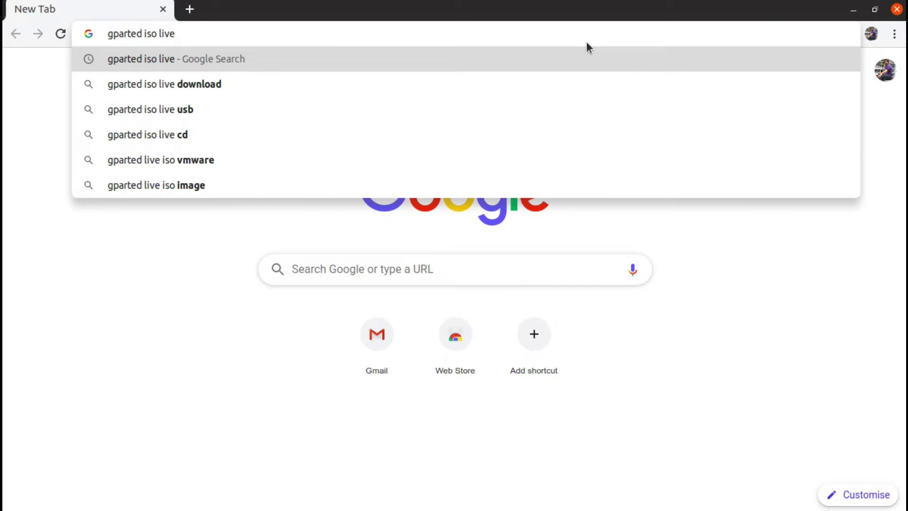
{"action": "key", "text": "Return"}
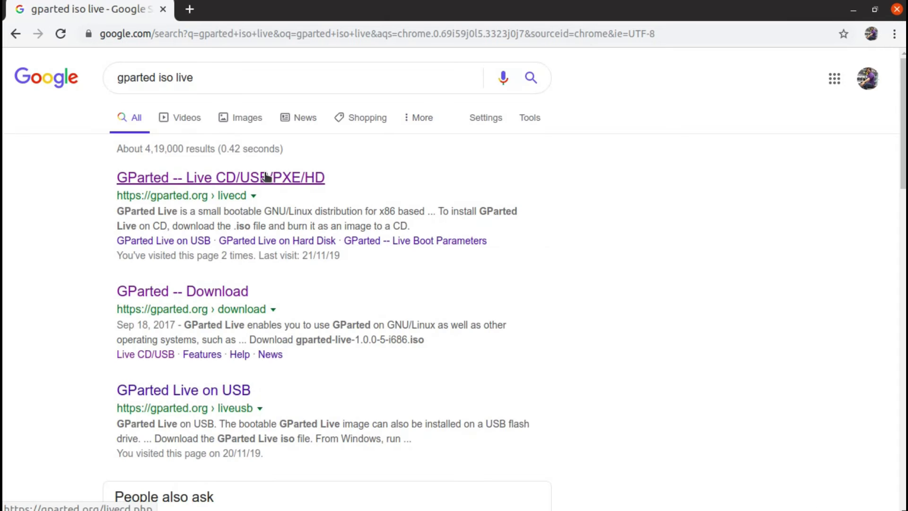
{"action": "left_click", "coordinate": [266, 176]}
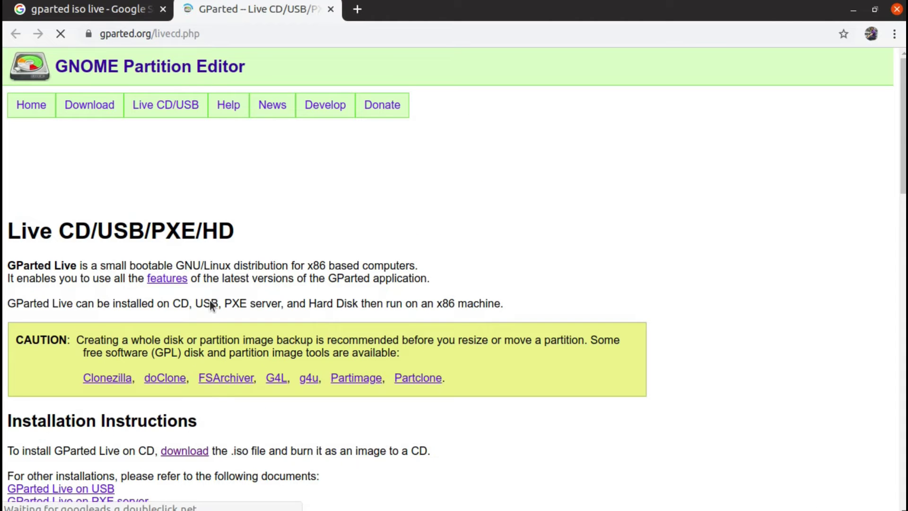
Go to the GParted download page and download the gparted-live-1.0.0-5-amd64.iso image
{"action": "scroll", "coordinate": [209, 300], "scroll_direction": "down", "scroll_amount": 4}
{"action": "left_click", "coordinate": [181, 352]}
{"action": "scroll", "coordinate": [326, 323], "scroll_direction": "down", "scroll_amount": 8}
{"action": "left_click", "coordinate": [124, 288]}
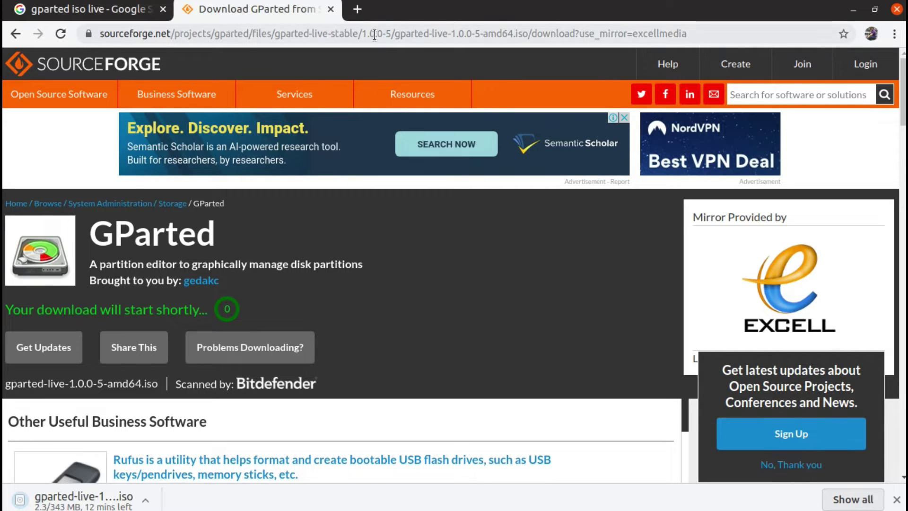
Search for unetbootin in a new tab and download its 64-bit Linux binary from the UNetbootin homepage
{"action": "left_click", "coordinate": [358, 9]}
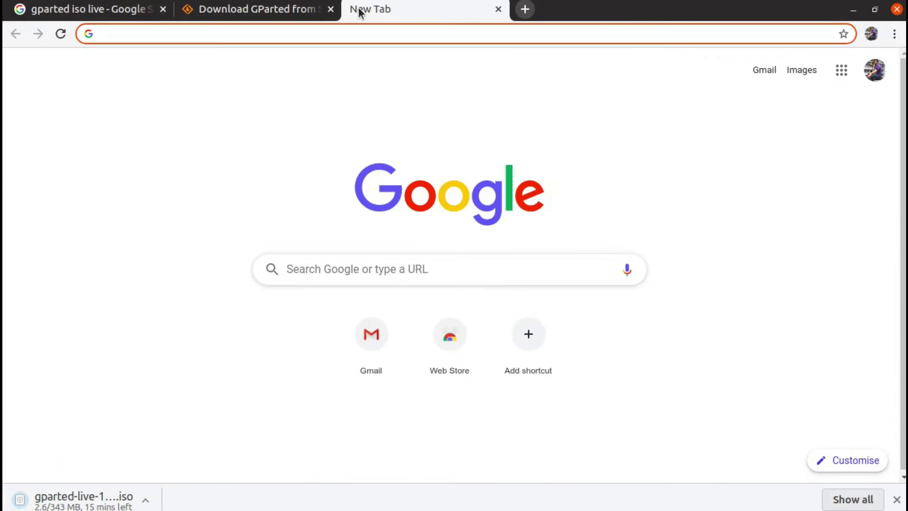
{"action": "type", "text": "une"}
{"action": "key", "text": "Return"}
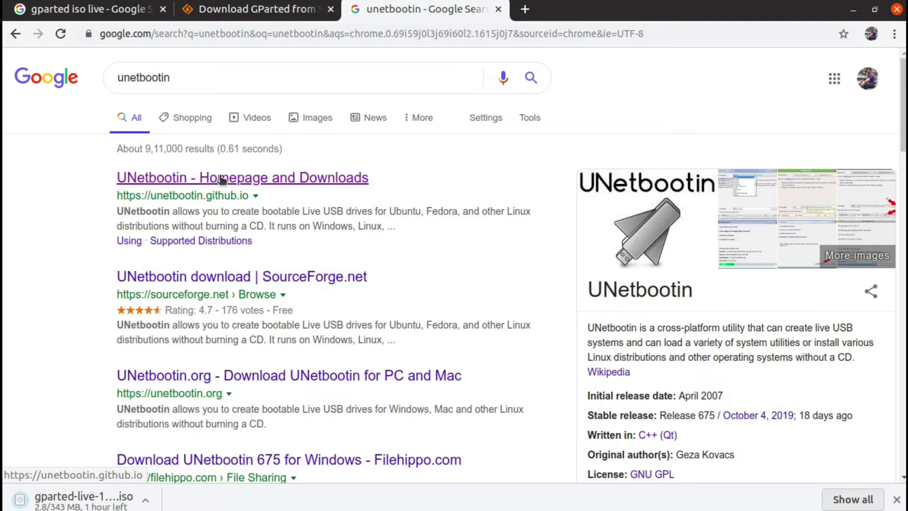
{"action": "left_click", "coordinate": [219, 175]}
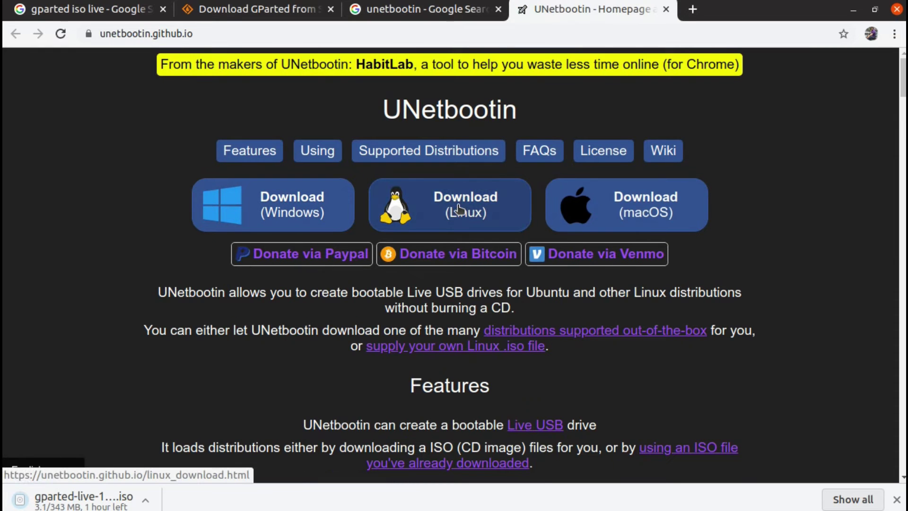
{"action": "left_click", "coordinate": [458, 208]}
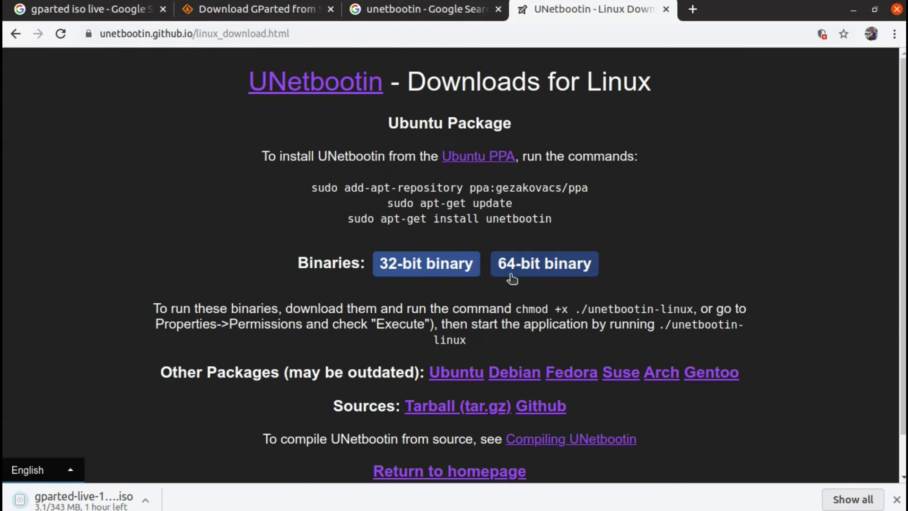
{"action": "left_click", "coordinate": [521, 274]}
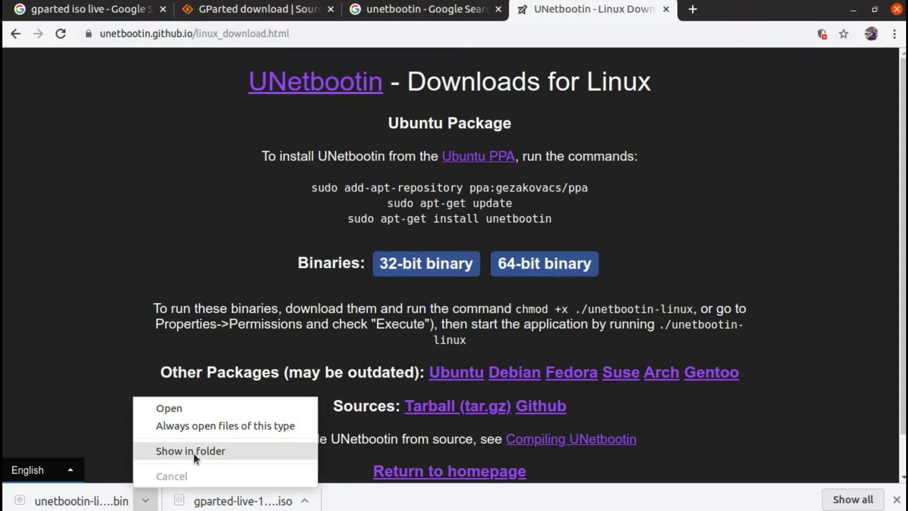
Show the downloaded unetbootin-linux64-675.bin in its folder and make sure its permissions allow executing it as a program
{"action": "left_click", "coordinate": [194, 452]}
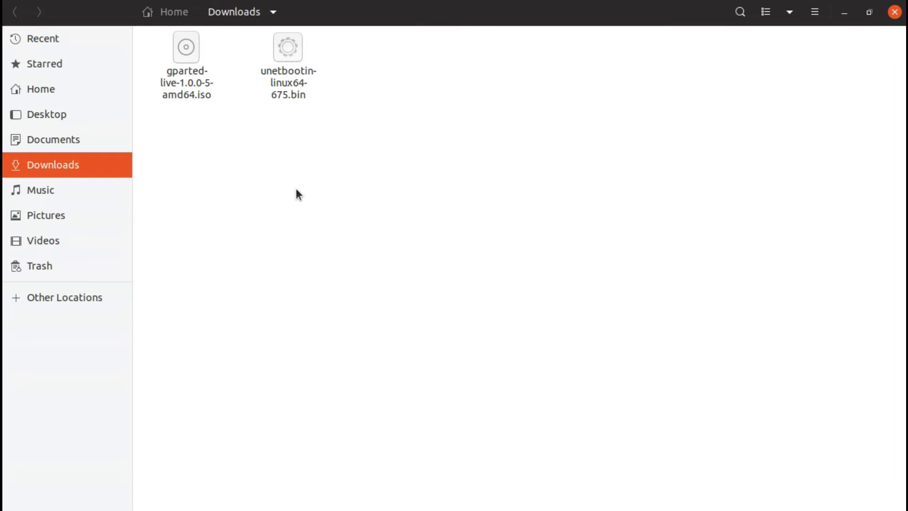
{"action": "right_click", "coordinate": [287, 89]}
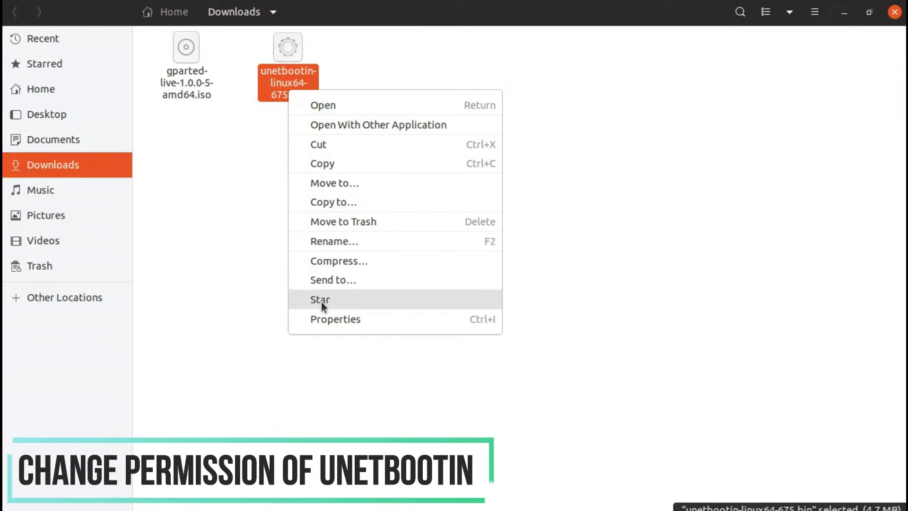
{"action": "left_click", "coordinate": [319, 319]}
{"action": "left_click", "coordinate": [499, 142]}
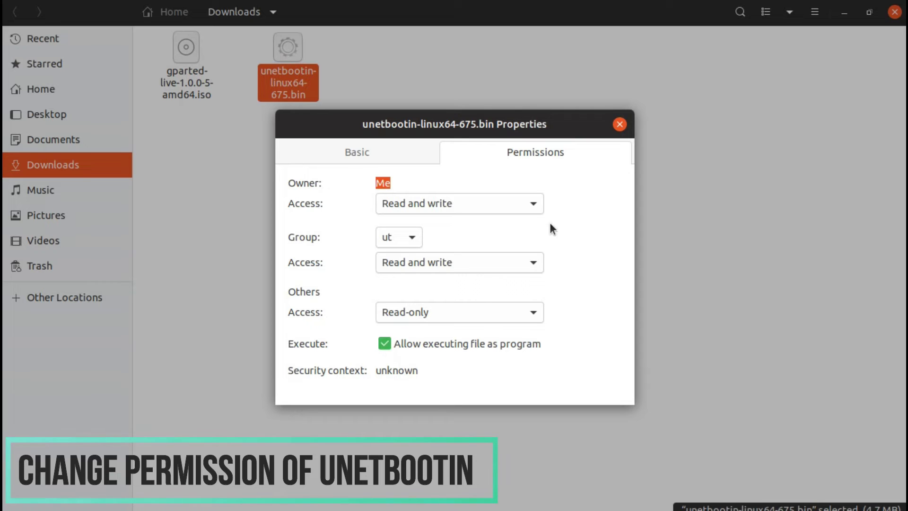
{"action": "left_click", "coordinate": [622, 125]}
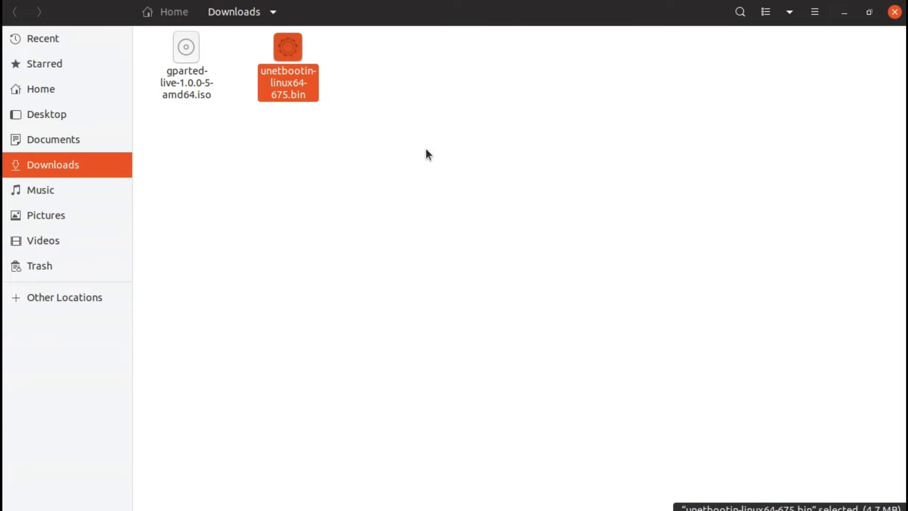
Copy the full file name unetbootin-linux64-675.bin without renaming the file
{"action": "right_click", "coordinate": [289, 85]}
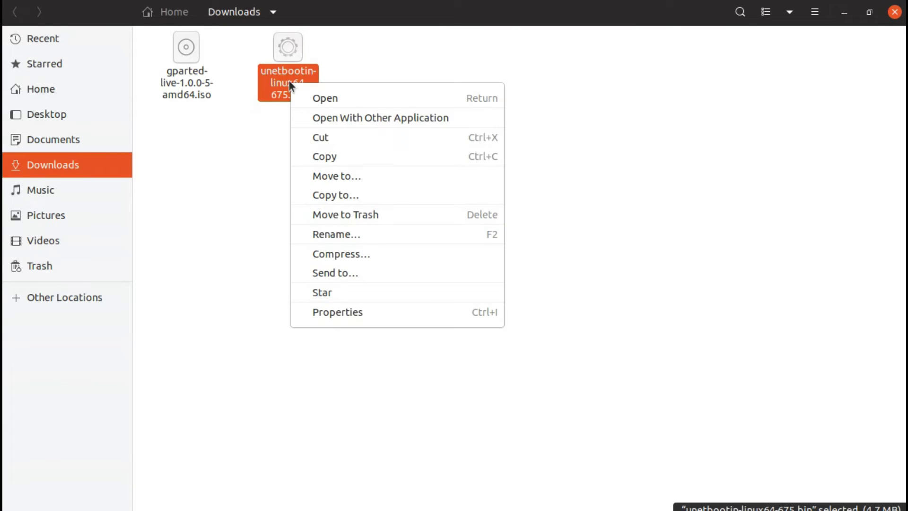
{"action": "left_click", "coordinate": [373, 233]}
{"action": "left_click_drag", "start_coordinate": [318, 147], "coordinate": [176, 144]}
{"action": "right_click", "coordinate": [189, 146]}
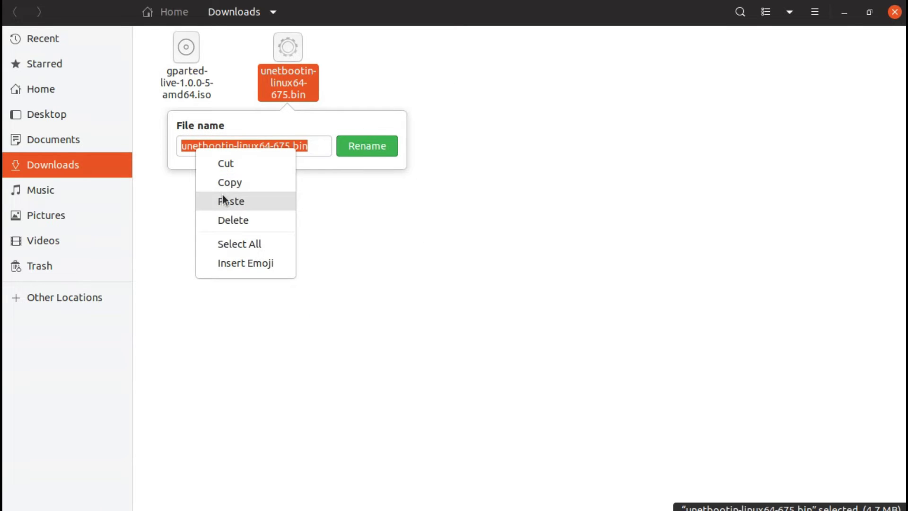
{"action": "left_click", "coordinate": [232, 180]}
{"action": "key", "text": "Escape"}
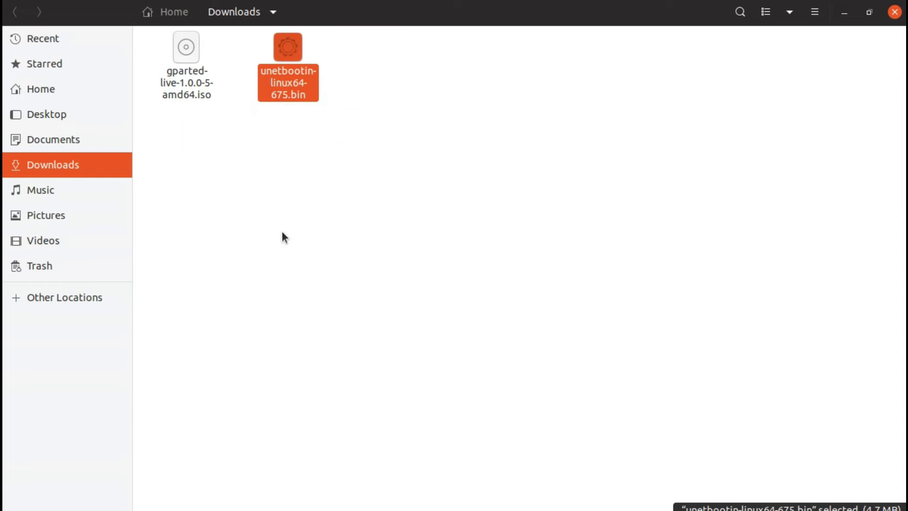
Open a terminal in the Downloads folder and move its window clear of the two downloaded files
{"action": "right_click", "coordinate": [297, 194]}
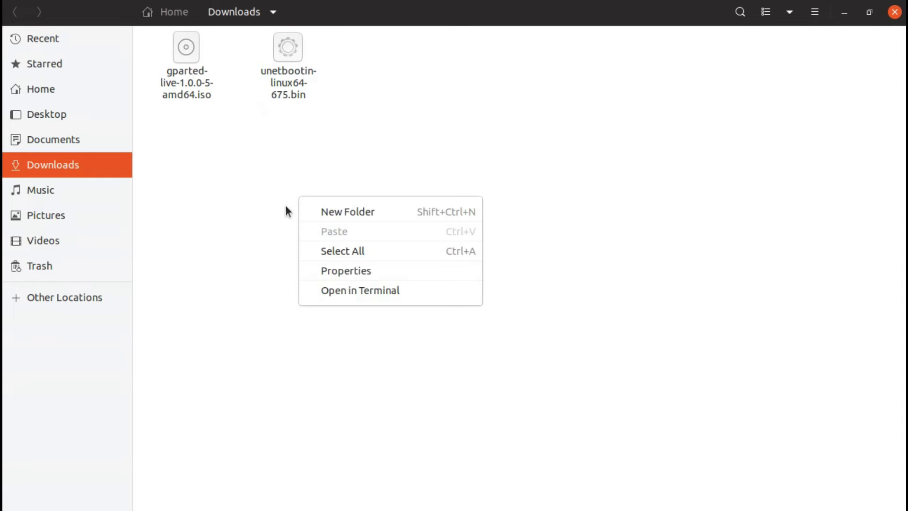
{"action": "left_click", "coordinate": [331, 292]}
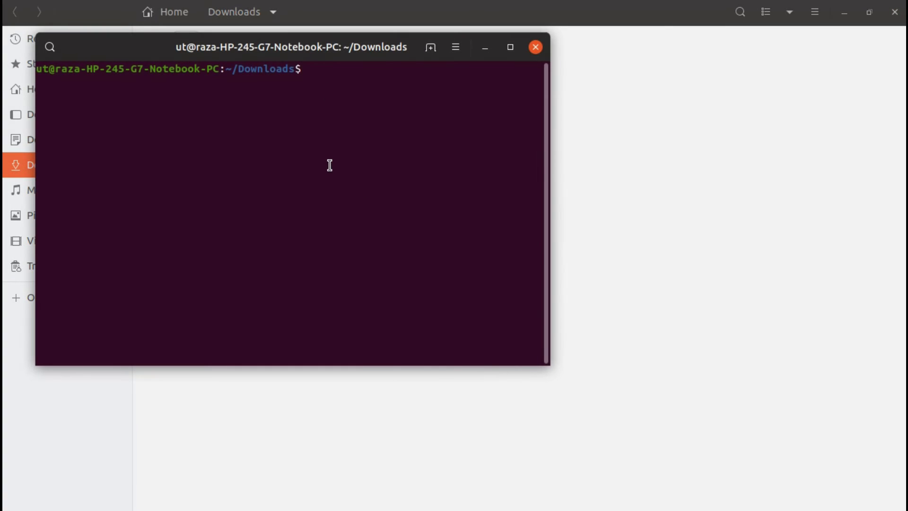
{"action": "left_click_drag", "start_coordinate": [326, 52], "coordinate": [451, 158]}
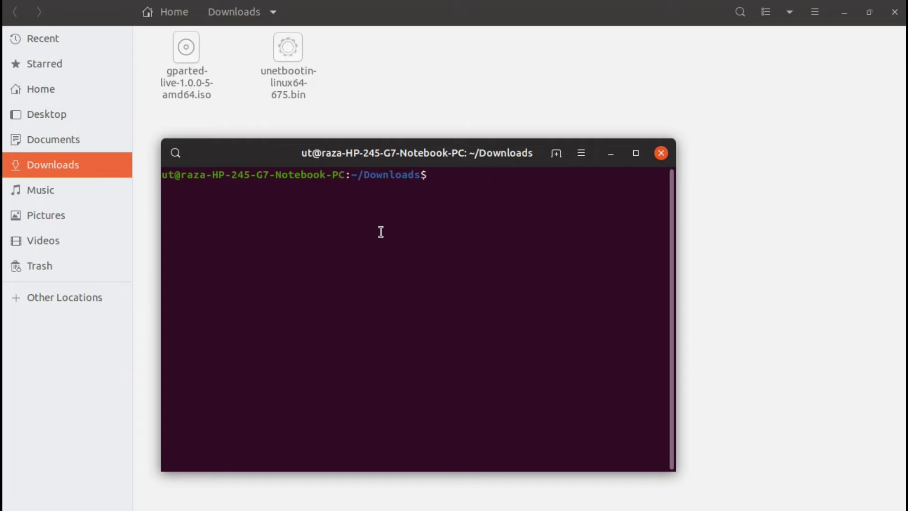
Run sudo ./unetbootin-linux64-675.bin with the copied file name and enter the account password to start UNetbootin
{"action": "type", "text": "sudo "}
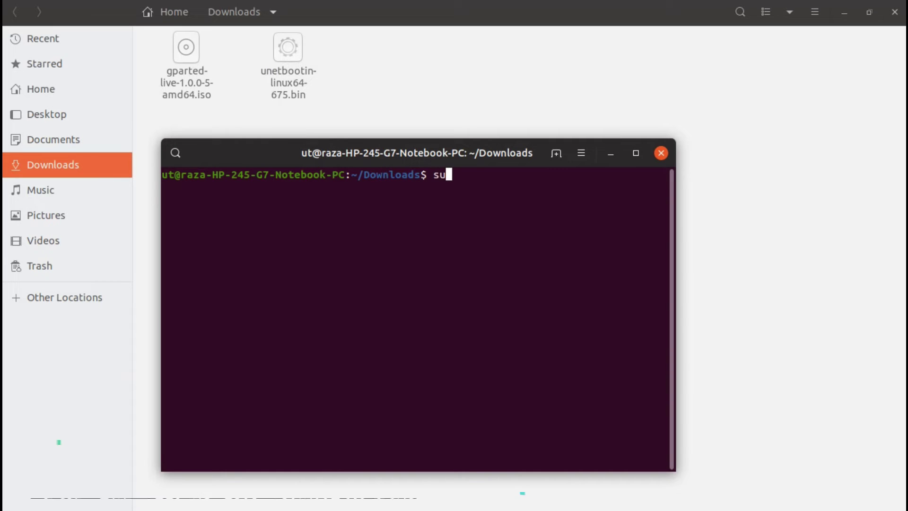
{"action": "type", "text": "./"}
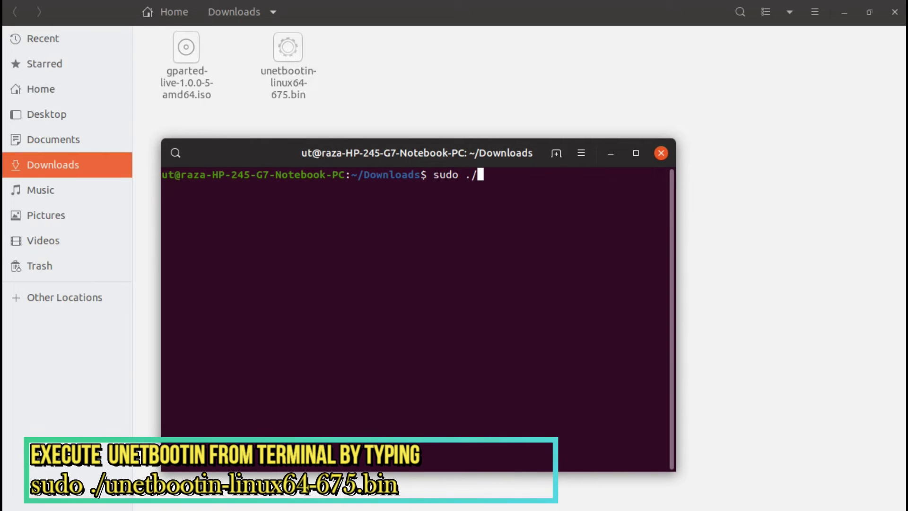
{"action": "right_click", "coordinate": [398, 217]}
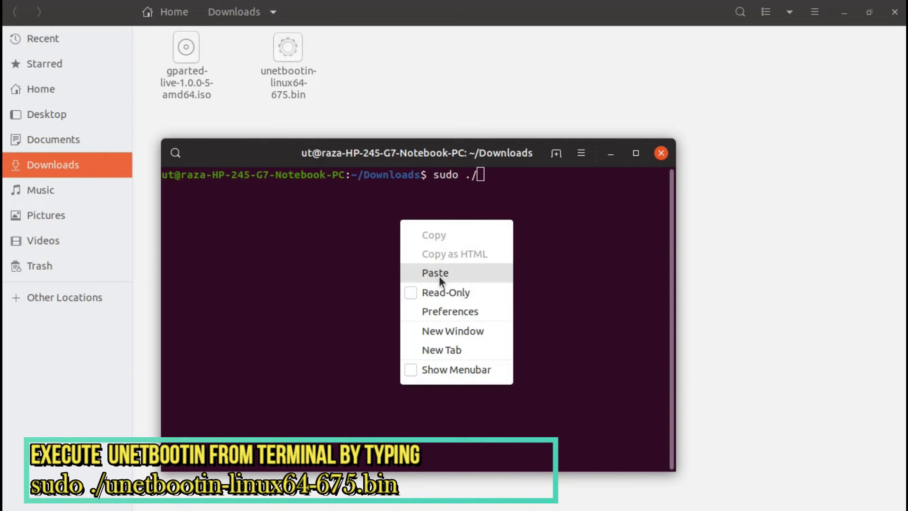
{"action": "left_click", "coordinate": [439, 274]}
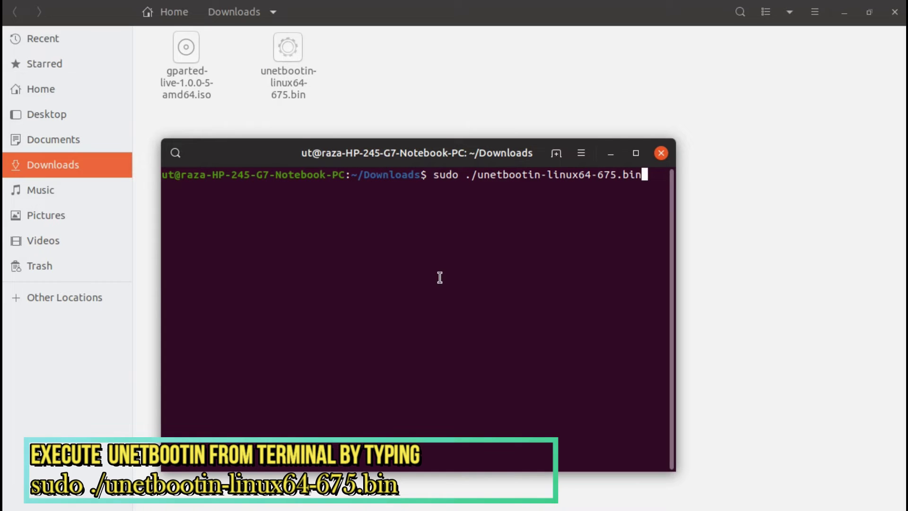
{"action": "key", "text": "Return"}
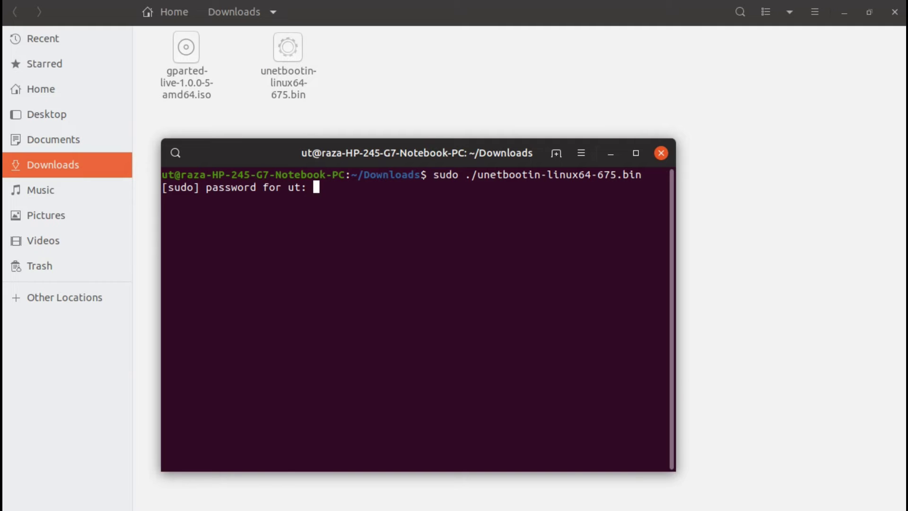
{"action": "key", "text": "Return"}
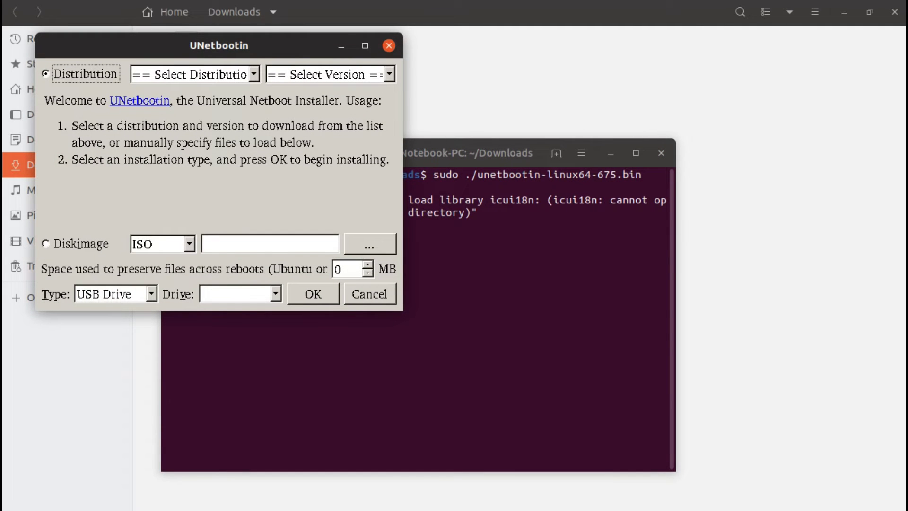
Move the UNetbootin window clear of the files and load gparted-live-1.0.0-5-amd64.iso from Downloads as the ISO disk image
{"action": "left_click_drag", "start_coordinate": [267, 52], "coordinate": [476, 128]}
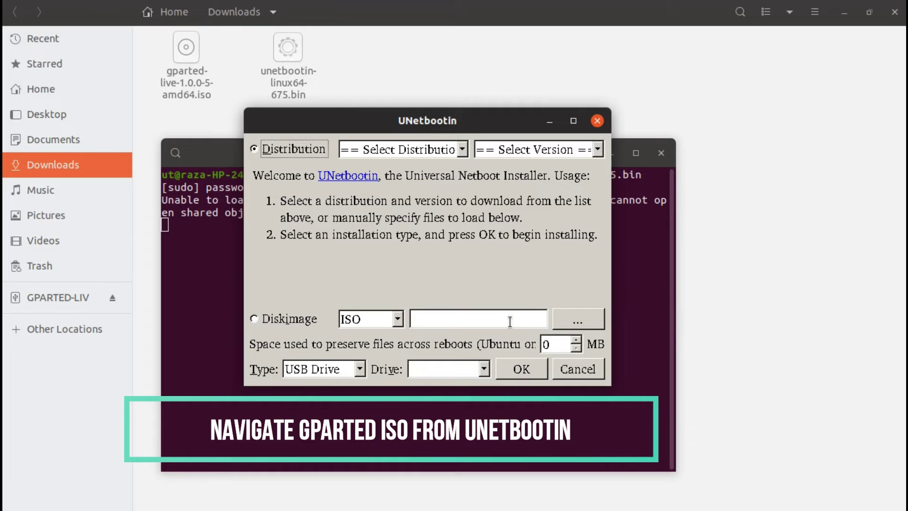
{"action": "left_click", "coordinate": [263, 322]}
{"action": "left_click", "coordinate": [577, 324]}
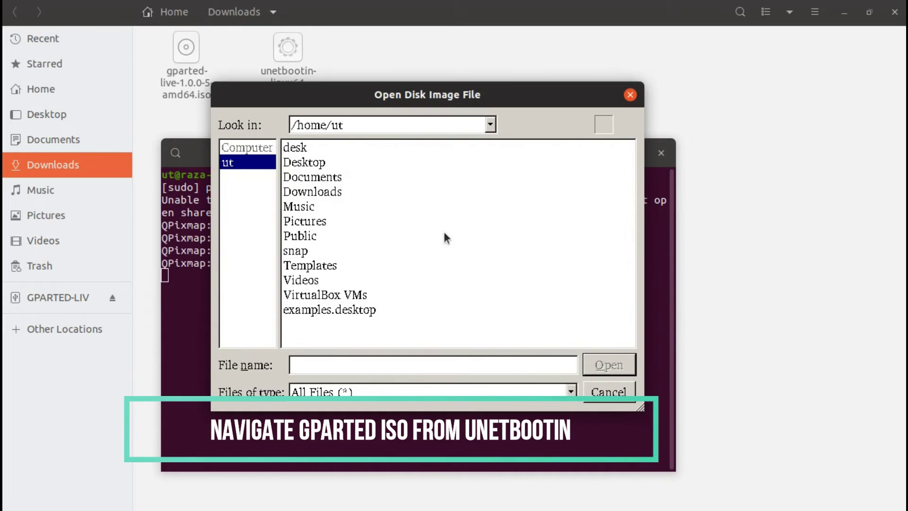
{"action": "double_click", "coordinate": [328, 191]}
{"action": "double_click", "coordinate": [364, 149]}
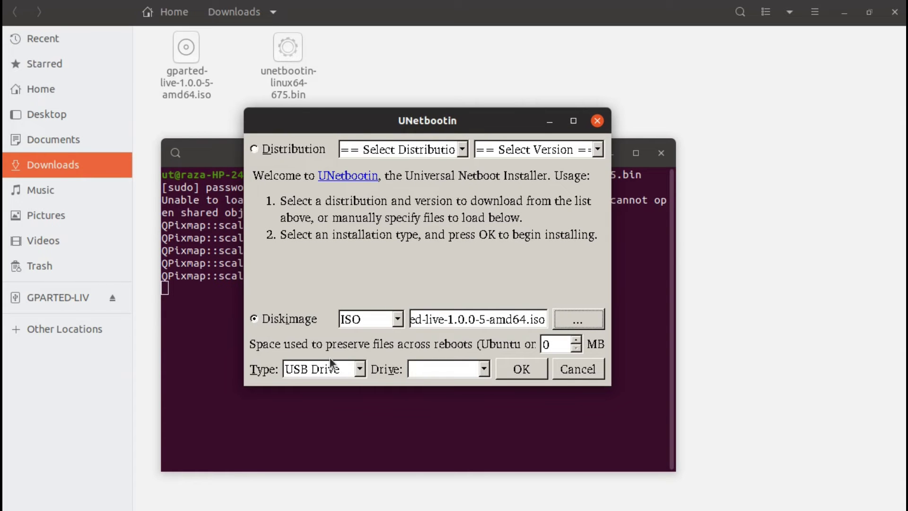
Set the installation type to USB Drive with /dev/sdc1 as the target drive, switching through Hard Disk to refresh the drive list
{"action": "left_click", "coordinate": [483, 368]}
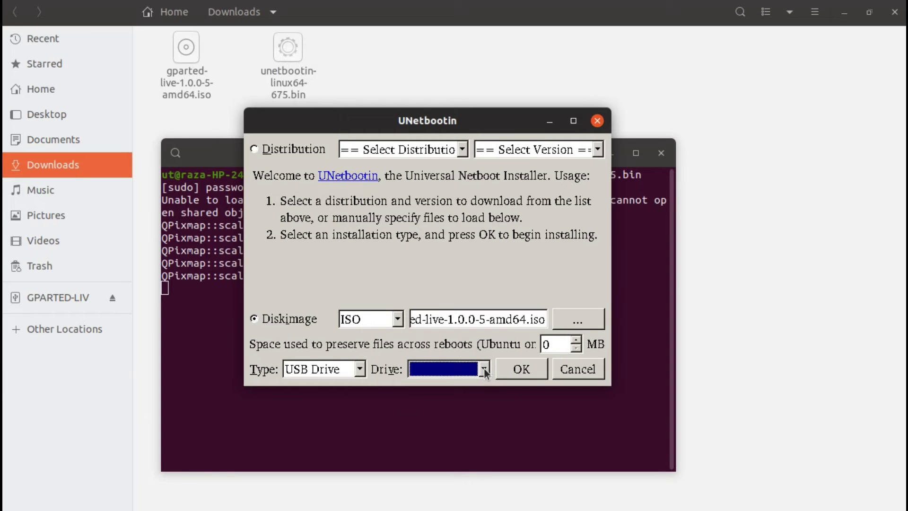
{"action": "left_click", "coordinate": [359, 368]}
{"action": "left_click", "coordinate": [341, 384]}
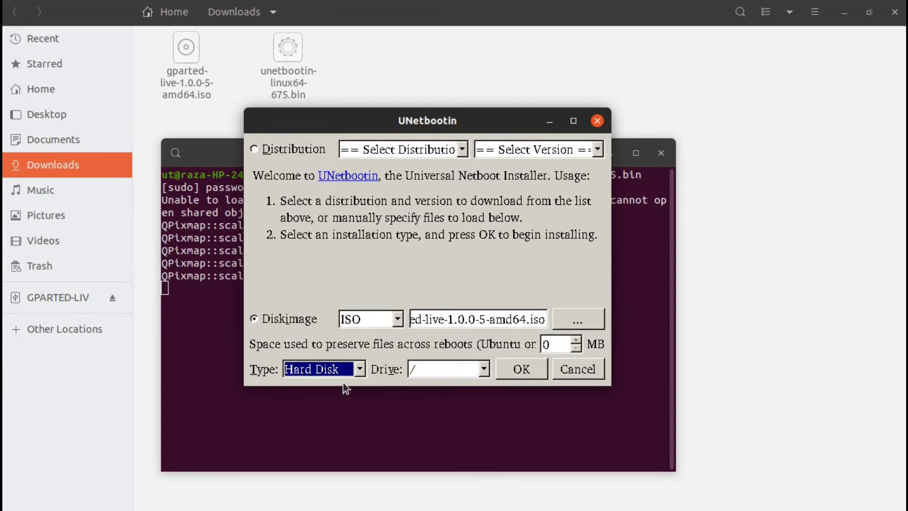
{"action": "left_click", "coordinate": [359, 369]}
{"action": "left_click", "coordinate": [339, 401]}
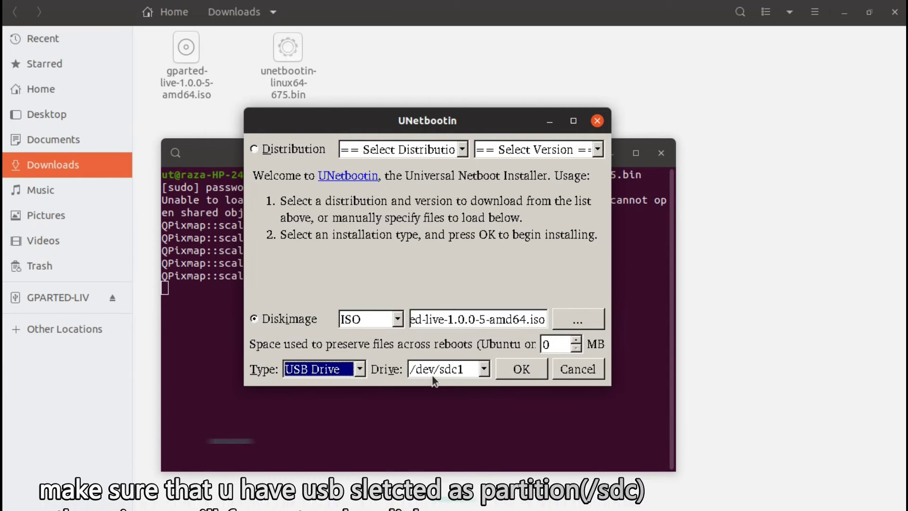
Write the GParted Live image to the USB drive, overwriting all existing files, and exit UNetbootin when the installation completes
{"action": "left_click", "coordinate": [515, 371]}
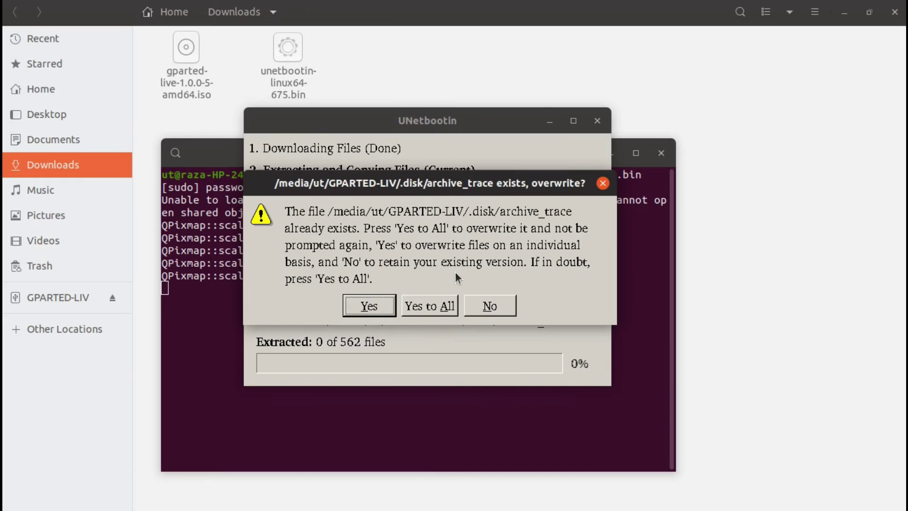
{"action": "left_click", "coordinate": [415, 307]}
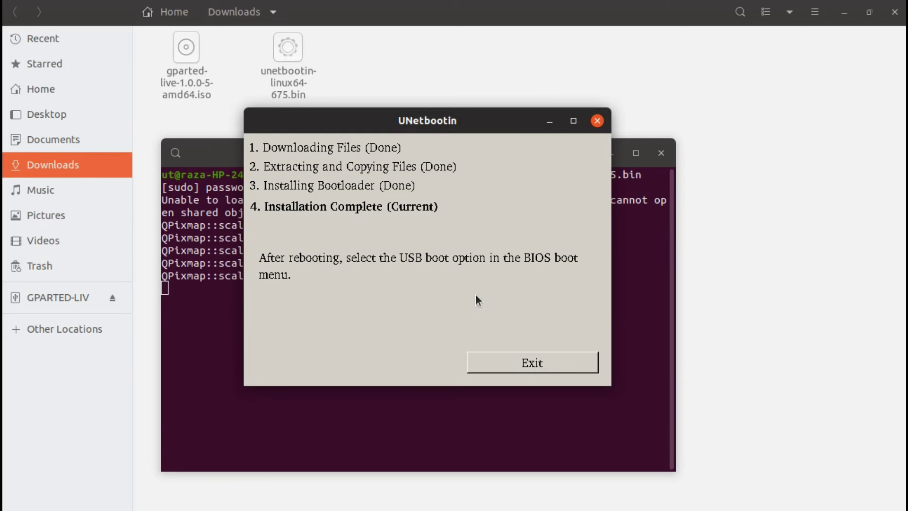
{"action": "left_click", "coordinate": [518, 364]}
Open GParted on the Ubuntu desktop with the account password to view /dev/sda, and open System Monitor to view the resources
{"action": "left_click", "coordinate": [210, 390]}
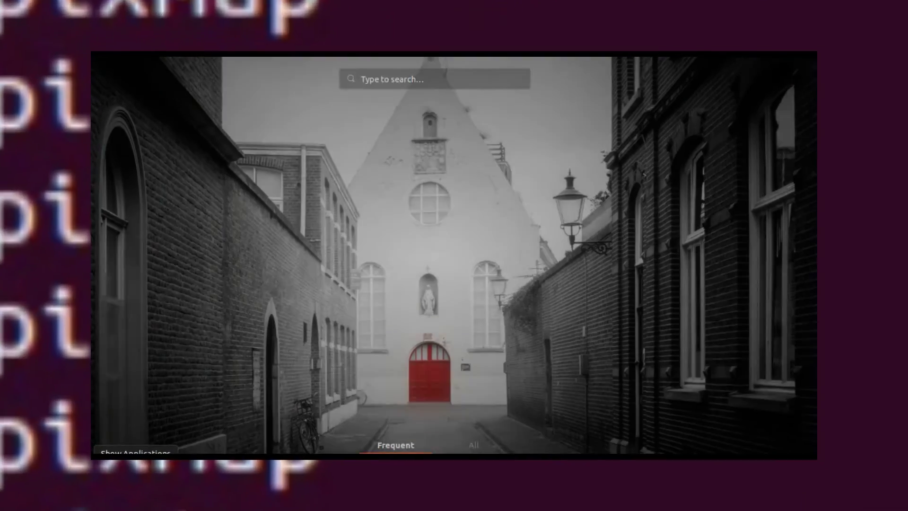
{"action": "left_click", "coordinate": [396, 141]}
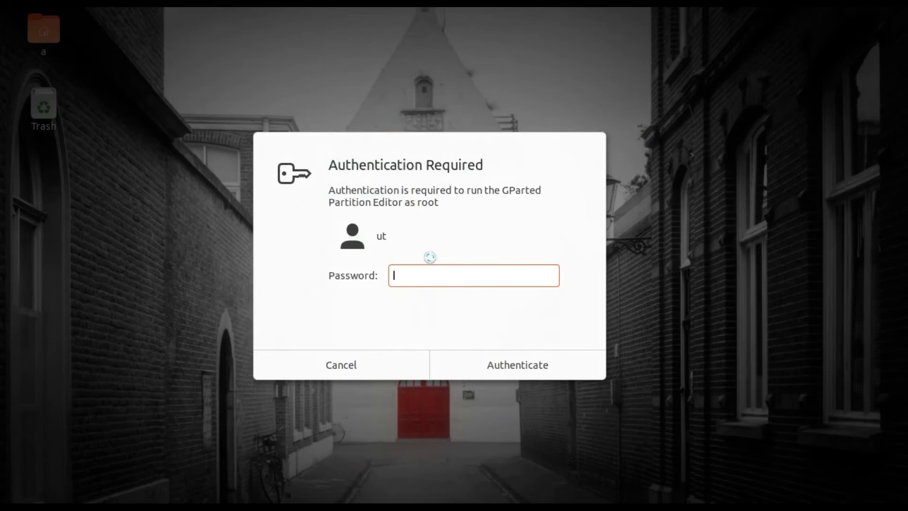
{"action": "key", "text": "Return"}
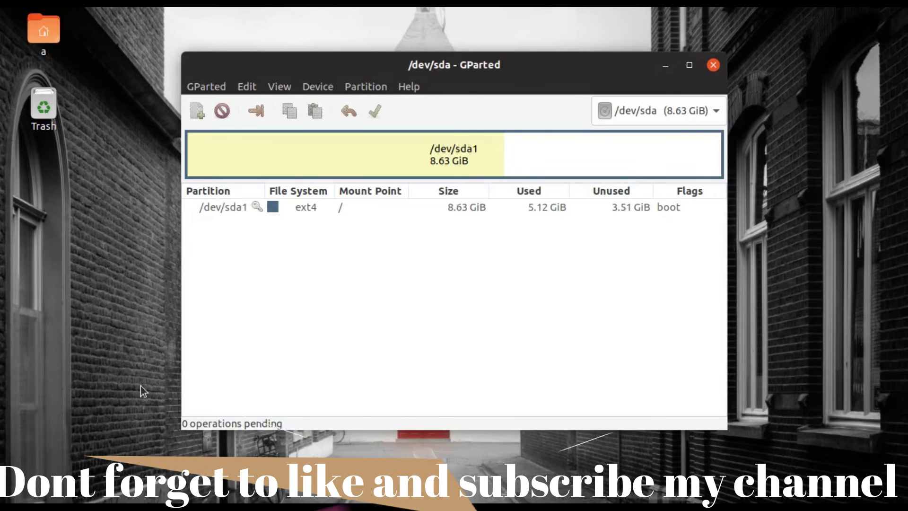
{"action": "left_click", "coordinate": [17, 494]}
{"action": "left_click", "coordinate": [486, 140]}
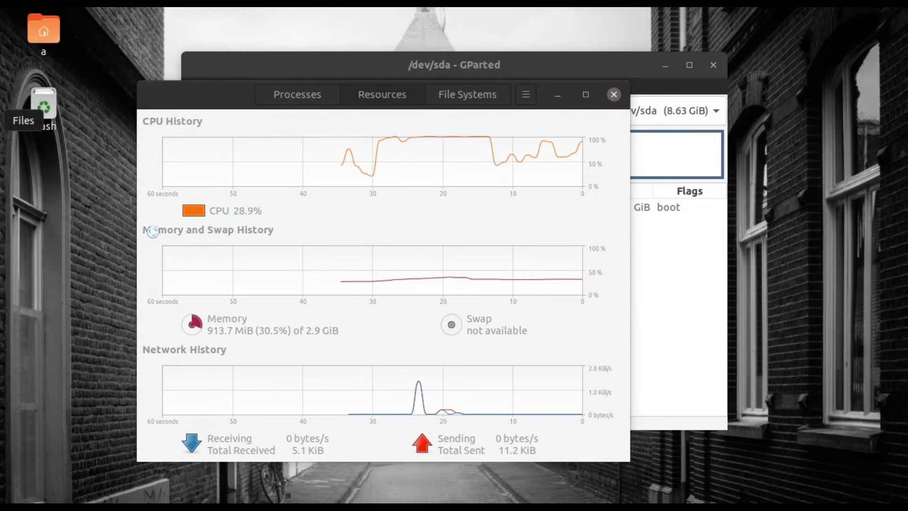
Open the GParted-live volume in the file manager, and close the file manager and System Monitor windows
{"action": "left_click", "coordinate": [19, 120]}
{"action": "left_click", "coordinate": [195, 248]}
{"action": "left_click", "coordinate": [83, 294]}
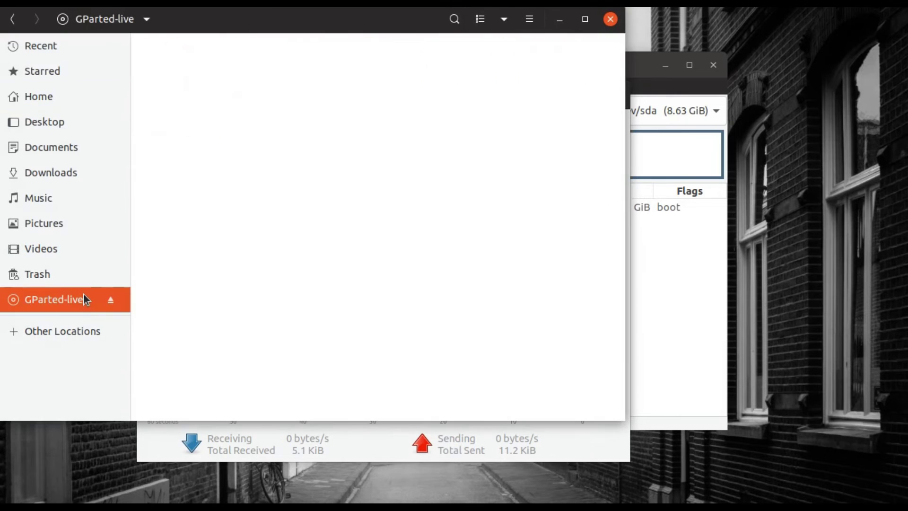
{"action": "left_click", "coordinate": [610, 19]}
{"action": "left_click", "coordinate": [613, 93]}
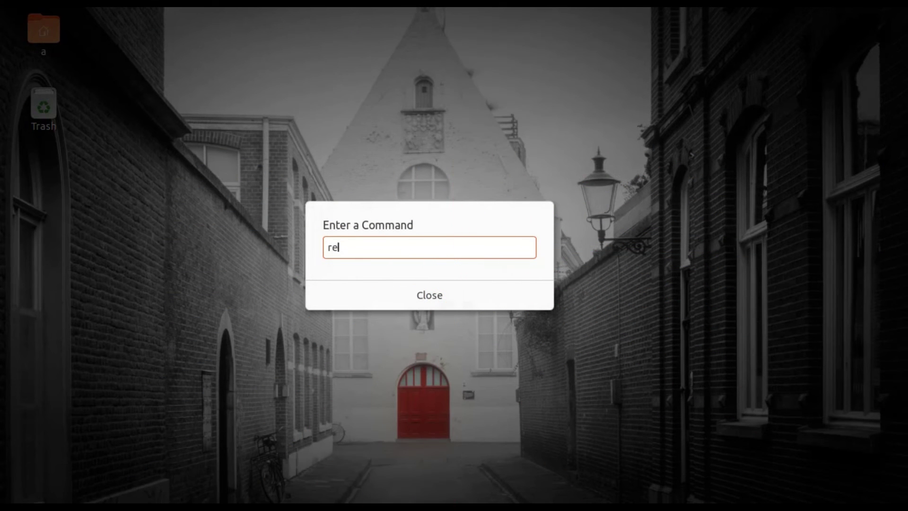
Restart the computer with the reboot command and boot GParted Live with its default settings
{"action": "type", "text": "boot"}
{"action": "key", "text": "Return"}
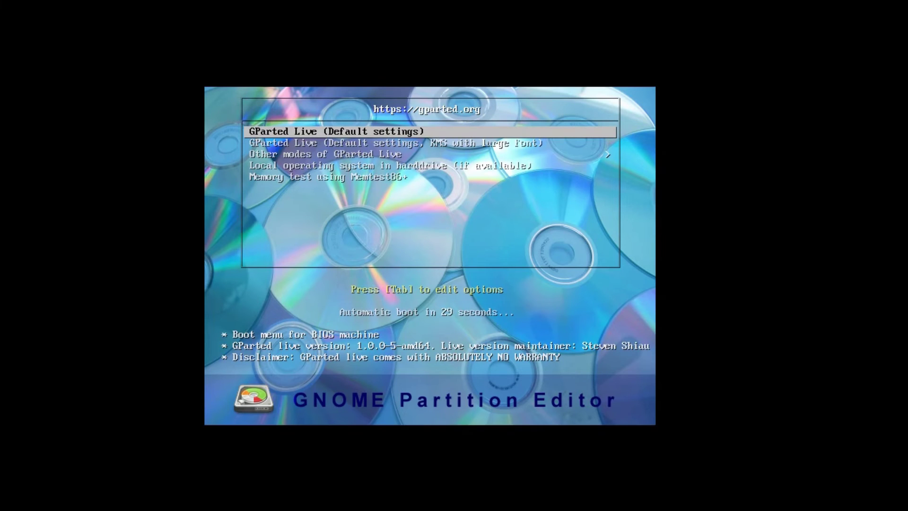
{"action": "key", "text": "Return"}
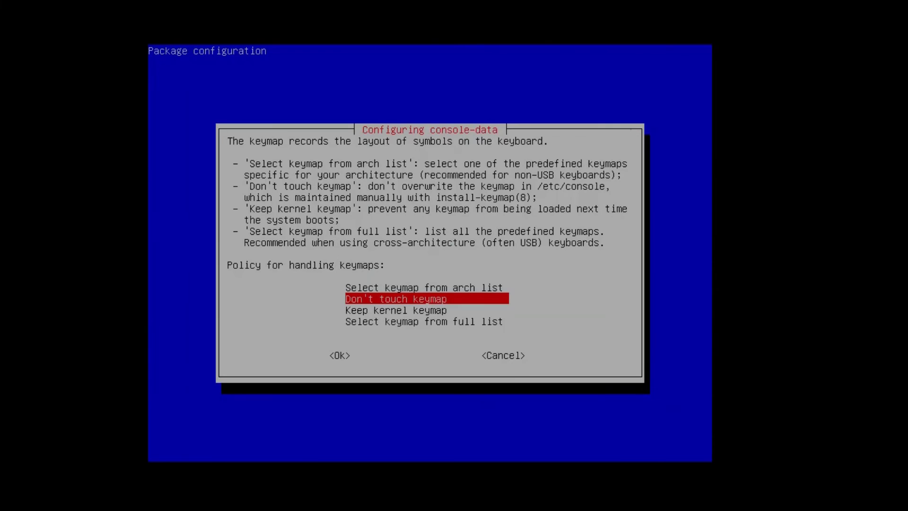
Configure GParted Live with the keymap left untouched, language 33 (US English) and mode 0 to start the graphical environment
{"action": "key", "text": "Tab"}
{"action": "key", "text": "Return"}
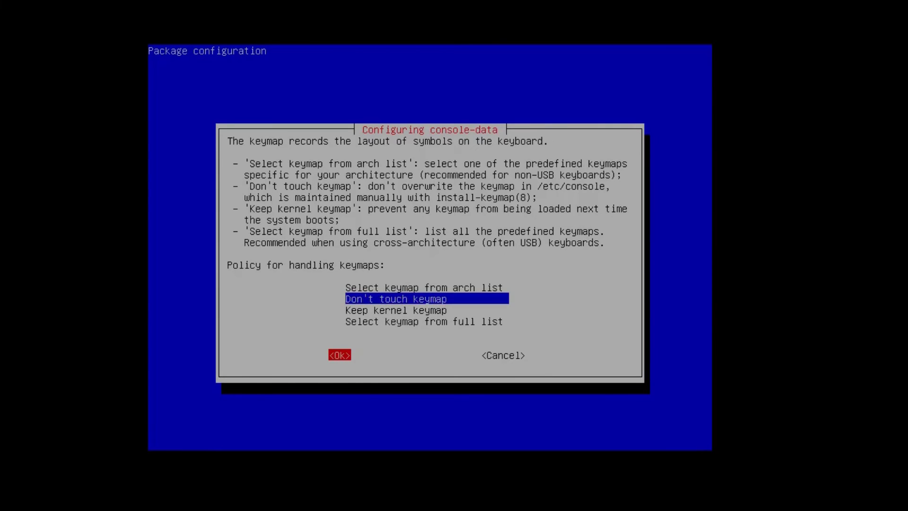
{"action": "type", "text": "33"}
{"action": "key", "text": "Return"}
{"action": "type", "text": "0"}
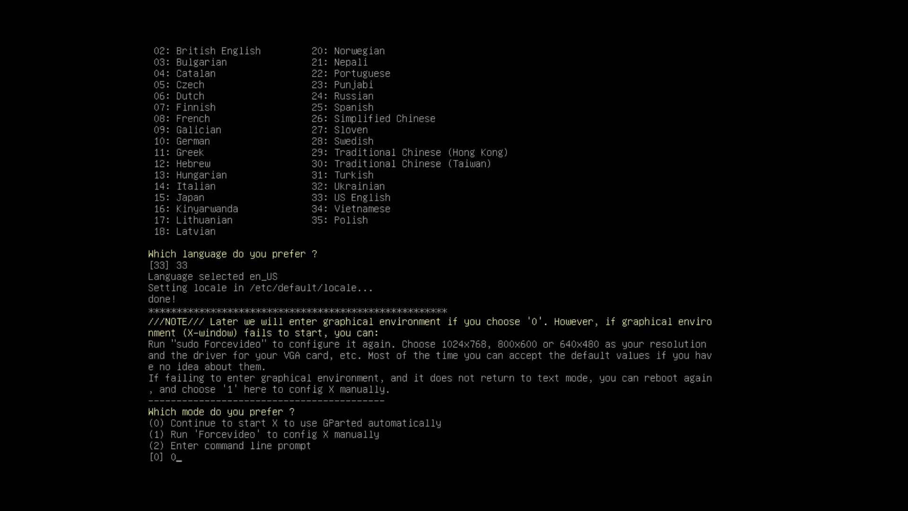
{"action": "key", "text": "Return"}
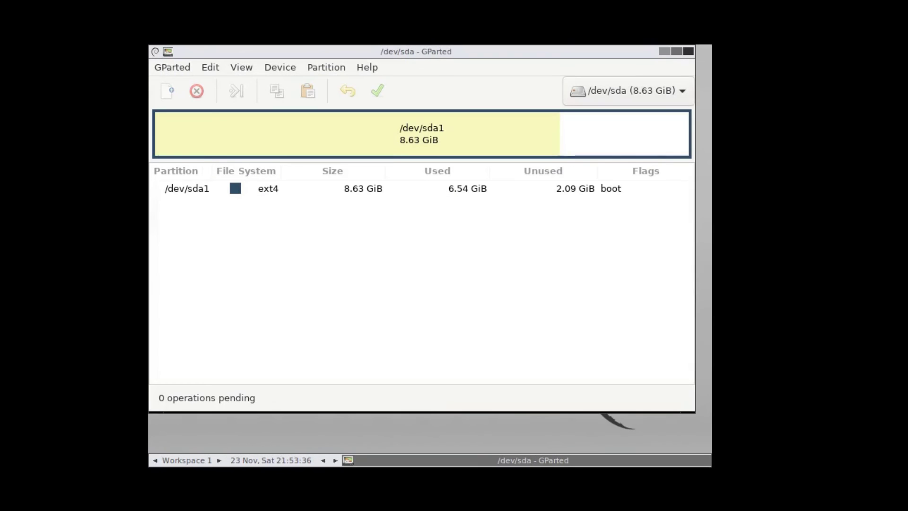
Shrink the /dev/sda1 partition to about 7829 MiB, leaving about 1007 MiB of free space following it
{"action": "right_click", "coordinate": [365, 189]}
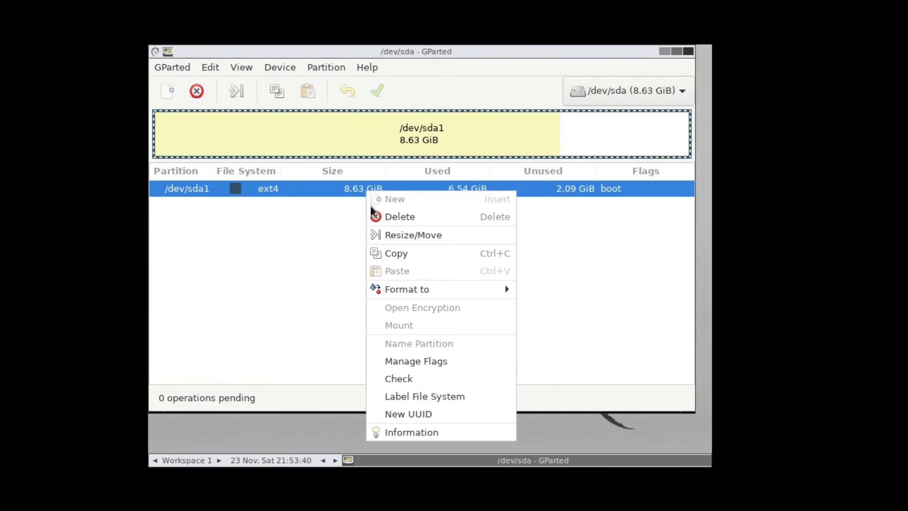
{"action": "left_click", "coordinate": [382, 235]}
{"action": "left_click_drag", "start_coordinate": [598, 153], "coordinate": [565, 162]}
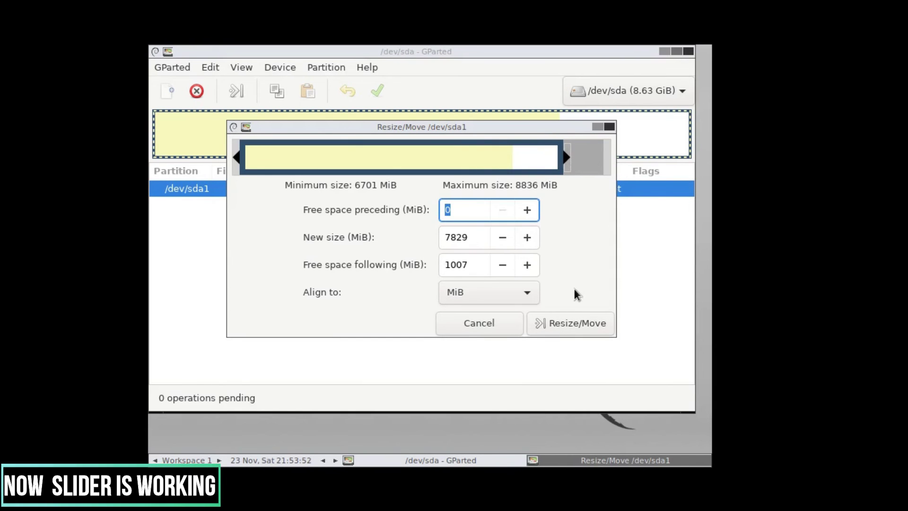
{"action": "left_click", "coordinate": [569, 321]}
Create a 1007 MiB primary partition in the unallocated space with the linux-swap file system and the label "swap ram"
{"action": "right_click", "coordinate": [338, 204]}
{"action": "left_click", "coordinate": [352, 207]}
{"action": "left_click", "coordinate": [636, 261]}
{"action": "left_click", "coordinate": [604, 416]}
{"action": "left_click", "coordinate": [594, 293]}
{"action": "type", "text": "swap eam"}
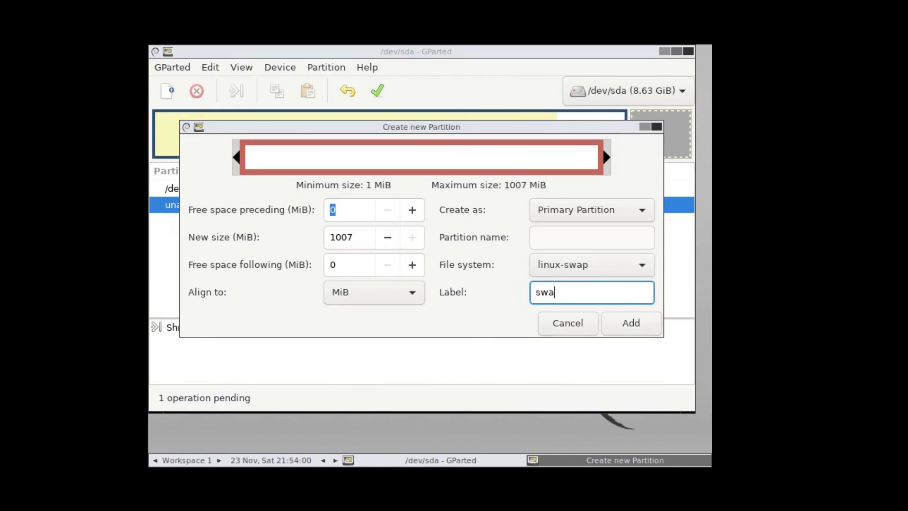
{"action": "key", "text": "Left"}
{"action": "key", "text": "Left"}
{"action": "key", "text": "BackSpace"}
{"action": "type", "text": "r"}
{"action": "left_click", "coordinate": [622, 323]}
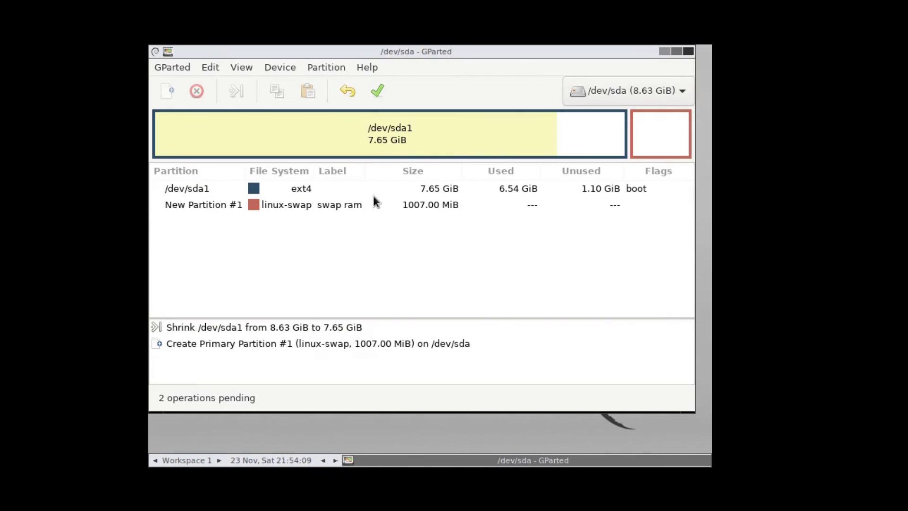
Apply the pending shrink and swap partition operations to /dev/sda, and close the progress dialog and GParted
{"action": "left_click", "coordinate": [390, 93]}
{"action": "left_click", "coordinate": [462, 274]}
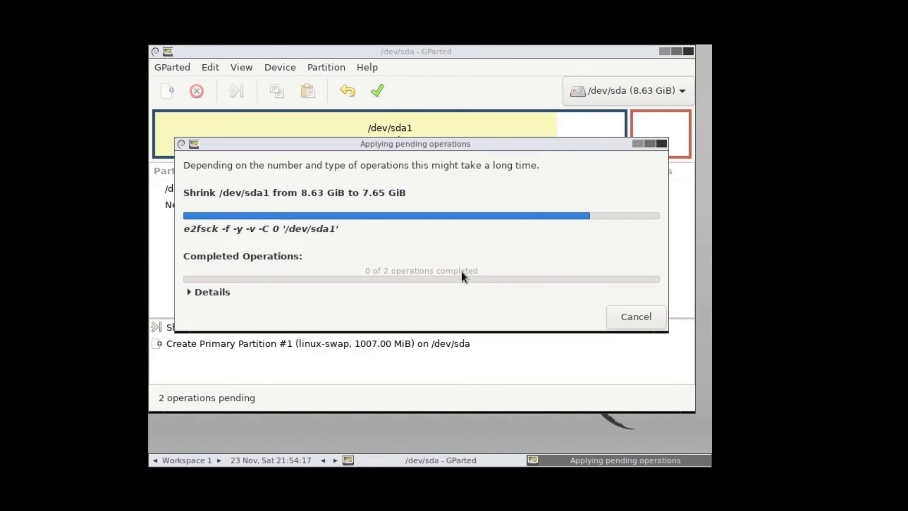
{"action": "left_click", "coordinate": [598, 308]}
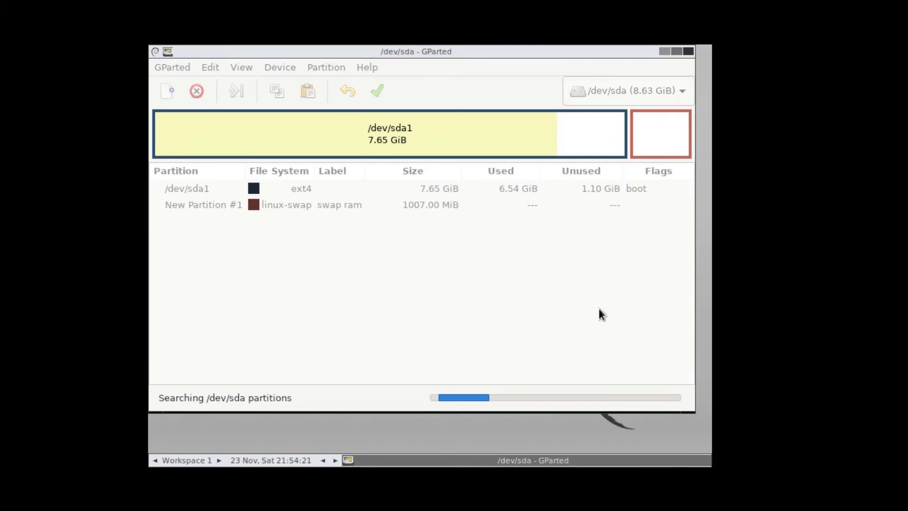
{"action": "left_click", "coordinate": [689, 50]}
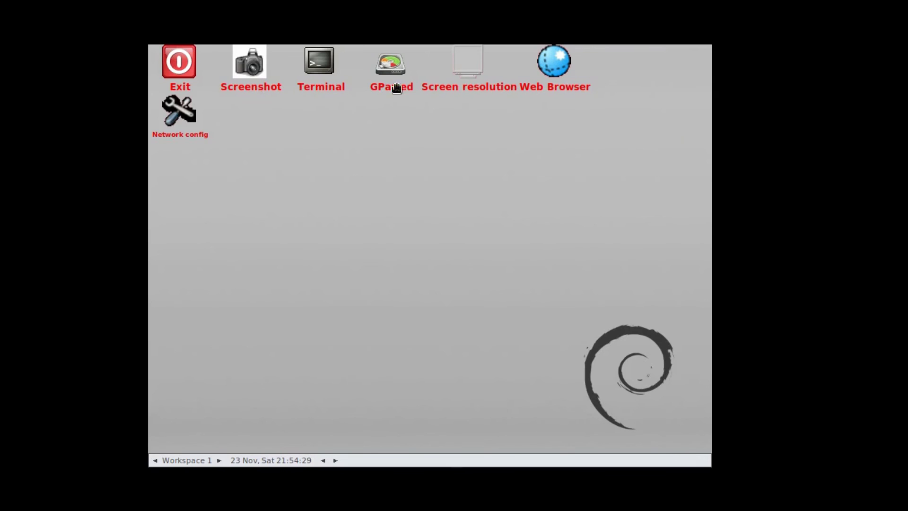
Reboot the computer from the desktop's shutdown options and continue past the shutdown prompt to start Ubuntu
{"action": "right_click", "coordinate": [315, 140]}
{"action": "mouse_move", "coordinate": [331, 240]}
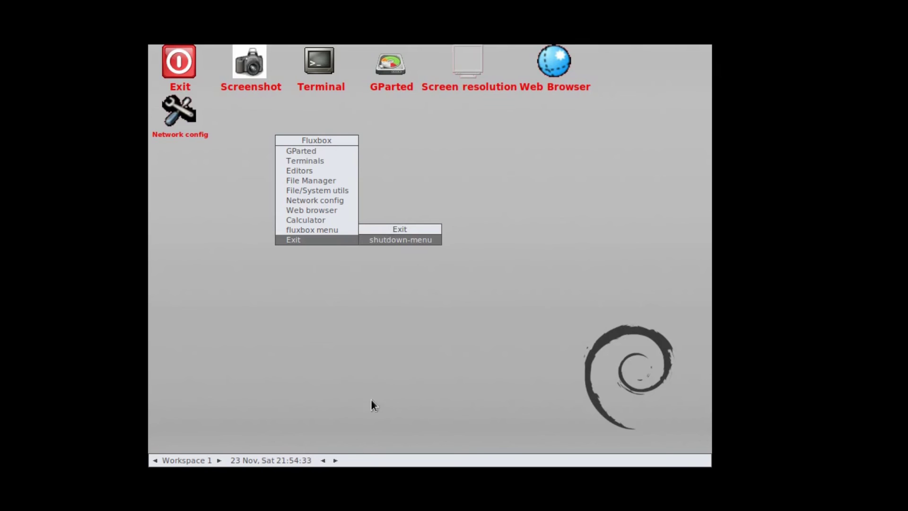
{"action": "key", "text": "Return"}
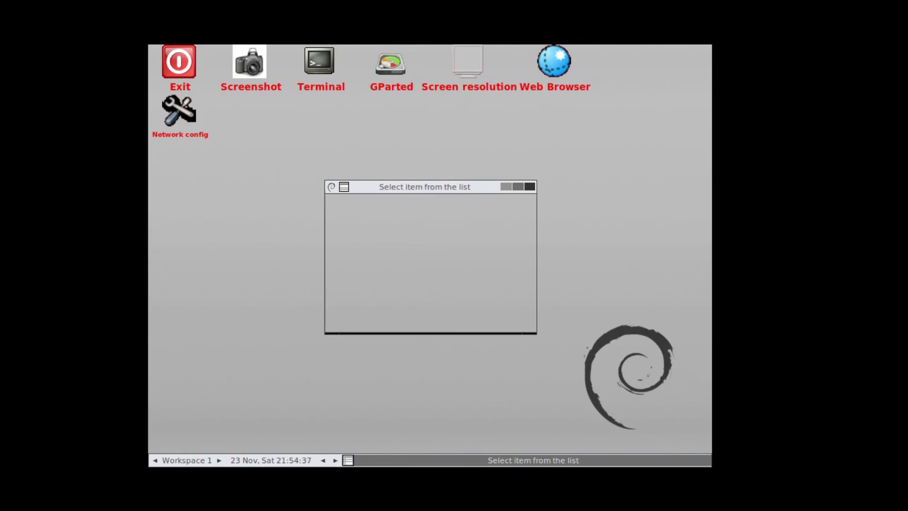
{"action": "key", "text": "Tab"}
{"action": "key", "text": "Tab"}
{"action": "key", "text": "Tab"}
{"action": "key", "text": "Tab"}
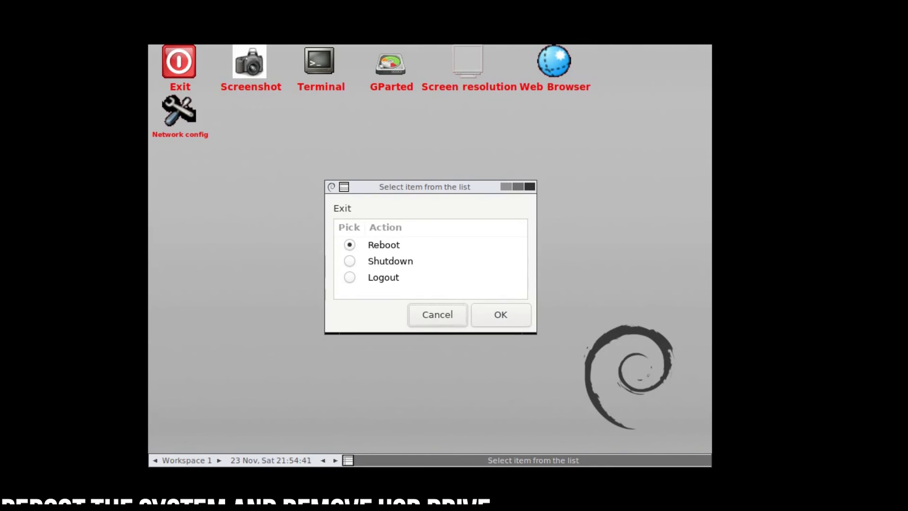
{"action": "key", "text": "Return"}
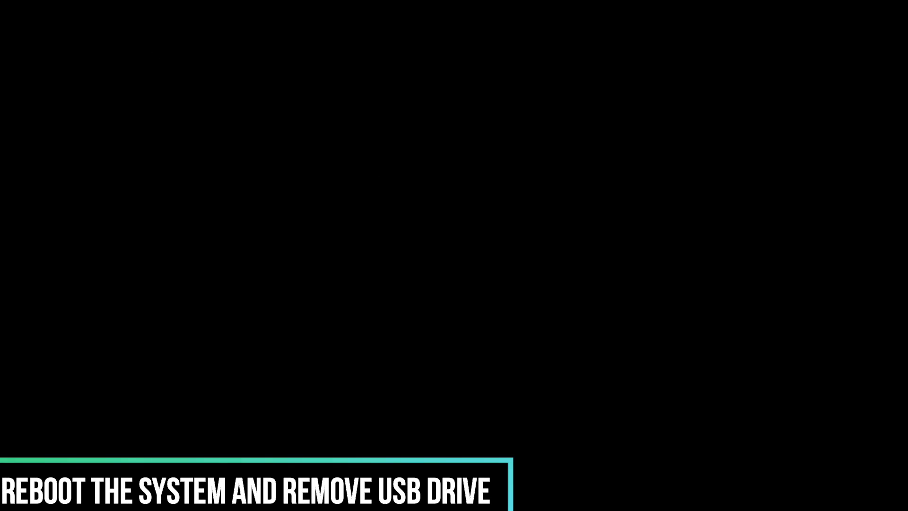
{"action": "key", "text": "Return"}
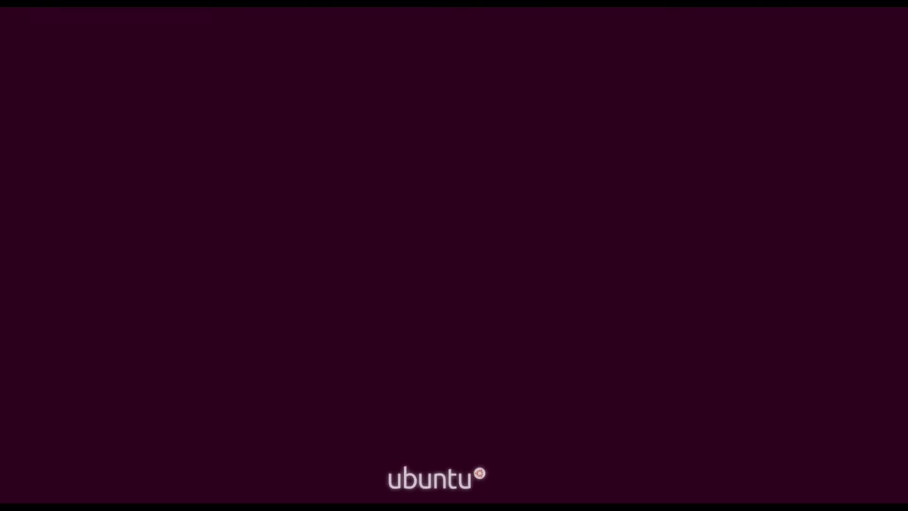
Sign in to Ubuntu with the account password and show the frequently used applications
{"action": "key", "text": "Return"}
{"action": "type", "text": "p"}
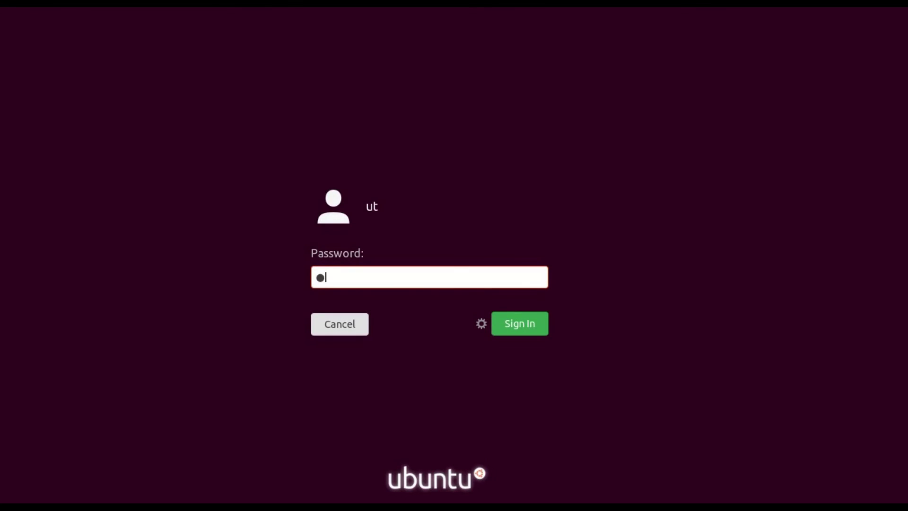
{"action": "key", "text": "Return"}
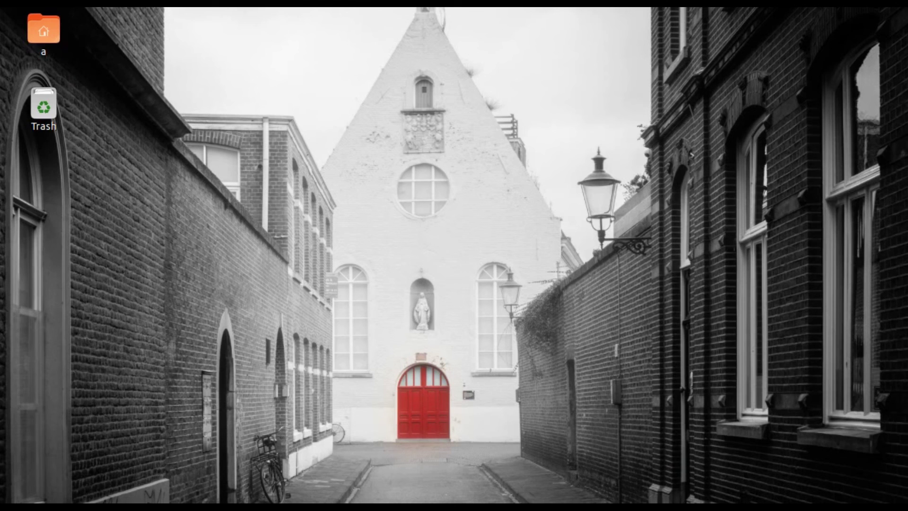
{"action": "left_click", "coordinate": [7, 497]}
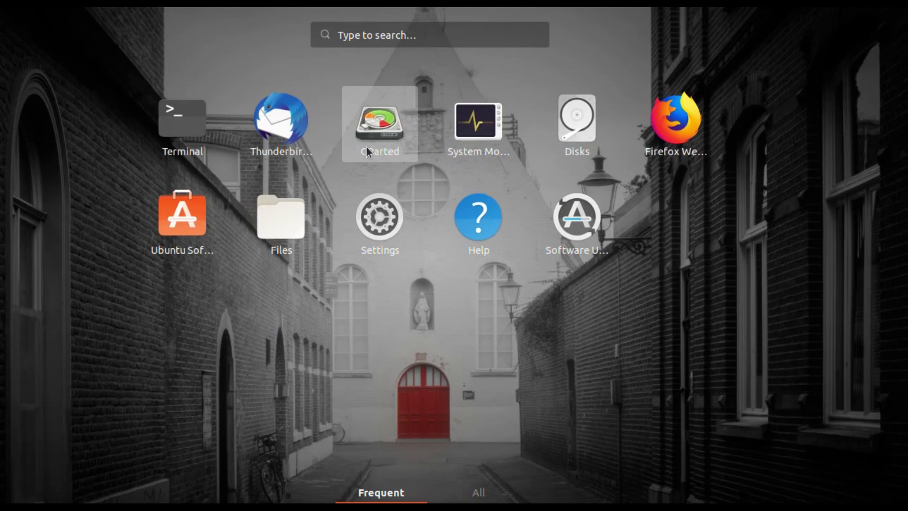